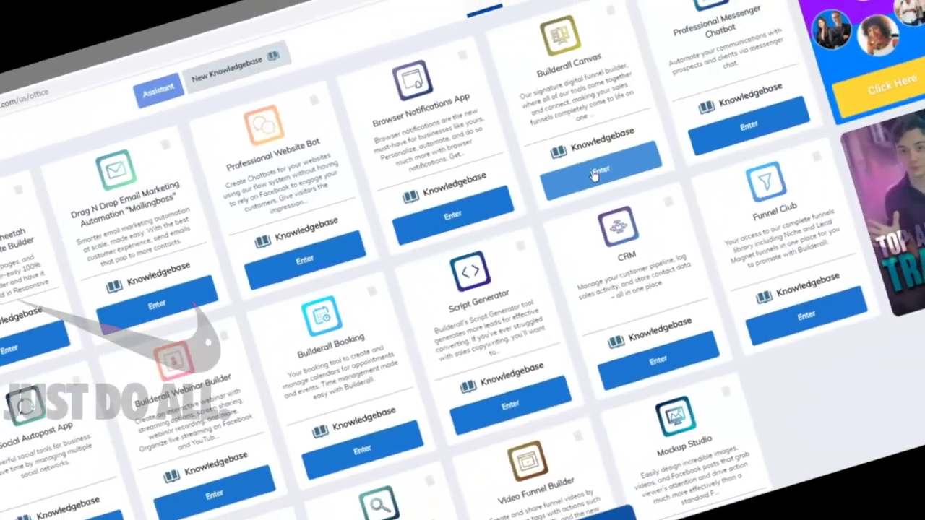
Open Builderall Canvas and start a new funnel with "Upsell Downsell Funnel Blueprint" as both its title and description.
click(584, 127)
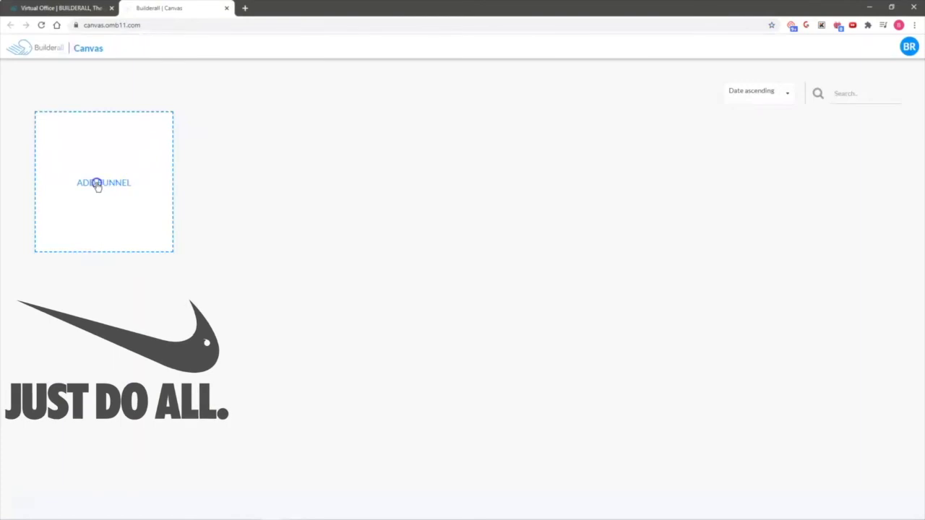
click(98, 184)
click(336, 262)
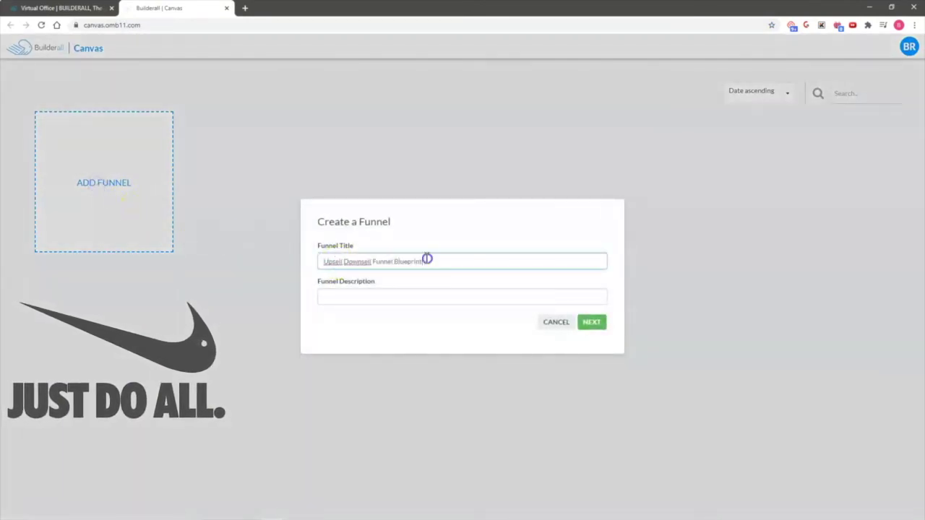
drag(427, 258, 316, 267)
key(ctrl+c)
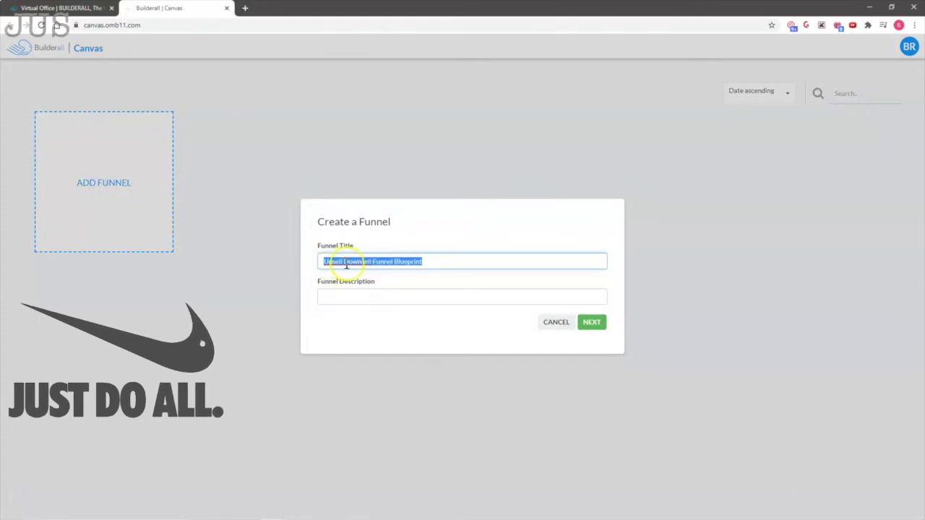
click(364, 293)
key(ctrl+v)
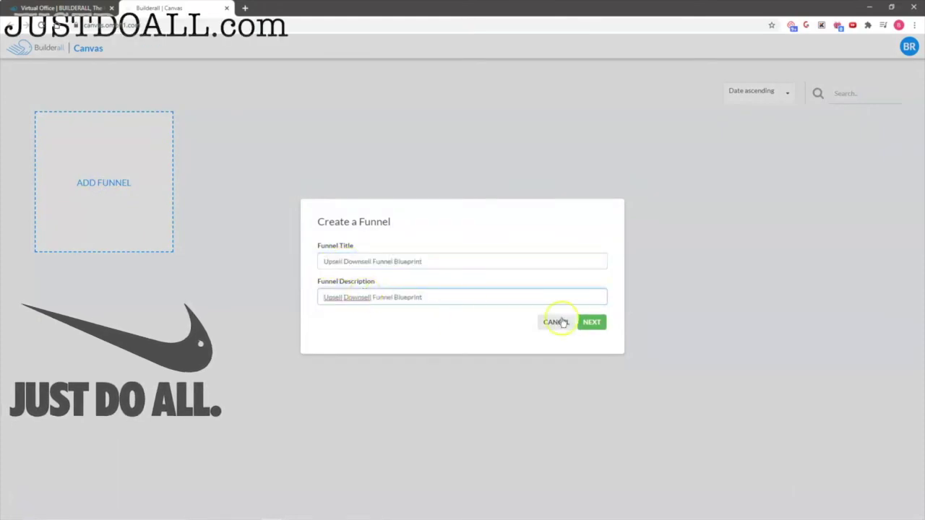
click(593, 323)
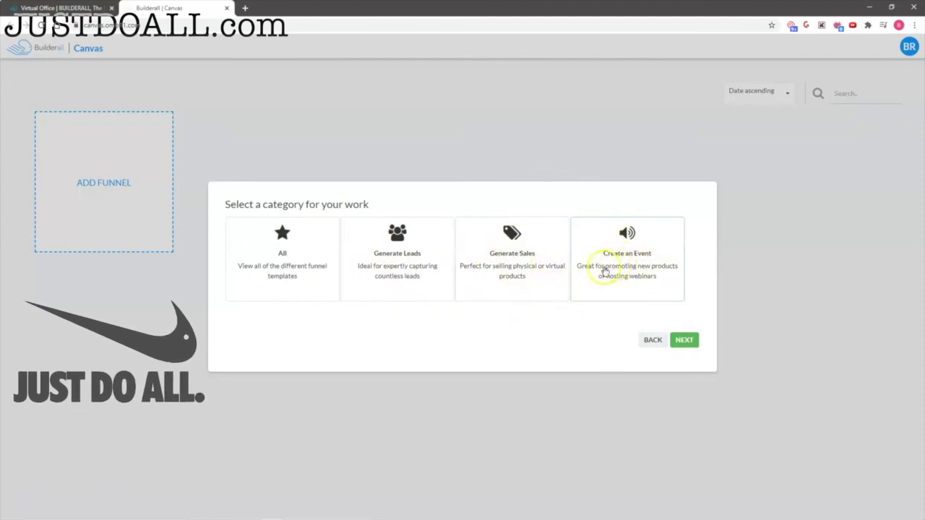
Create the funnel from the All category using the Blank template and the Empty Theme.
click(284, 251)
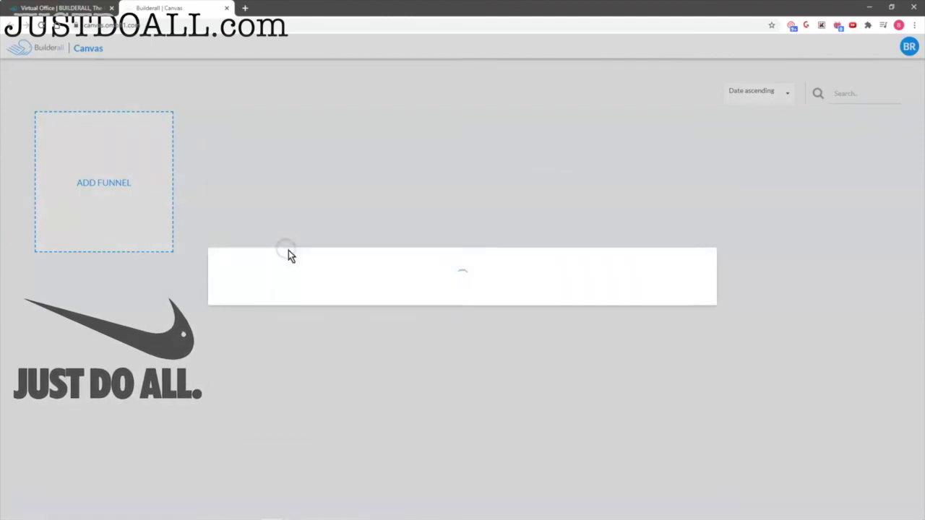
scroll(524, 264, down, 5)
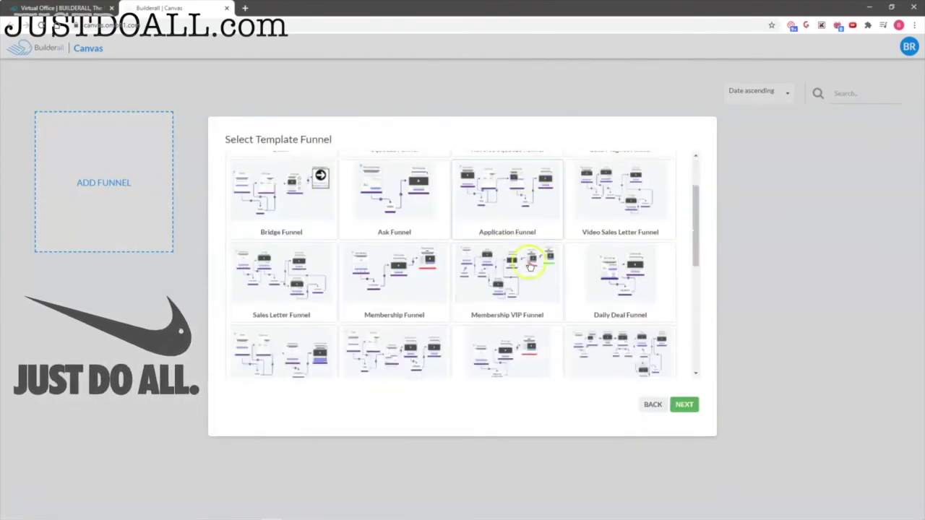
scroll(535, 296, up, 5)
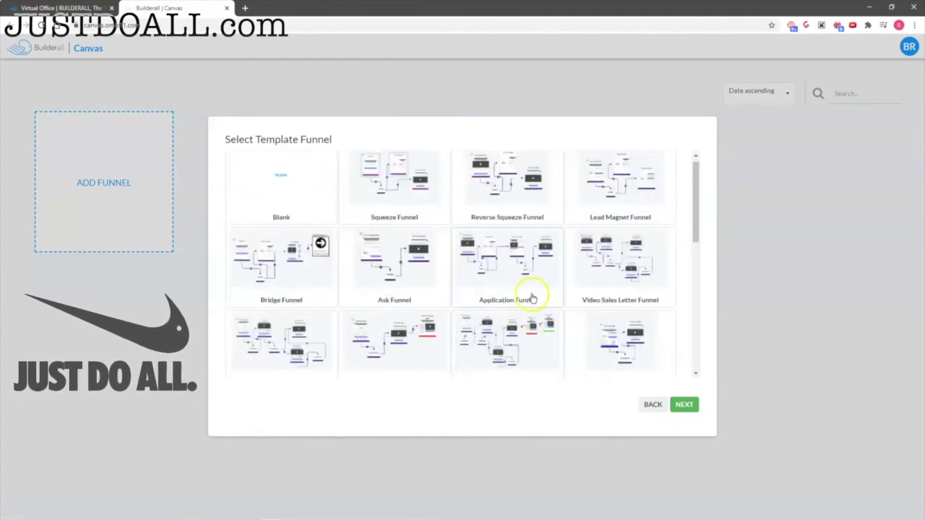
click(278, 189)
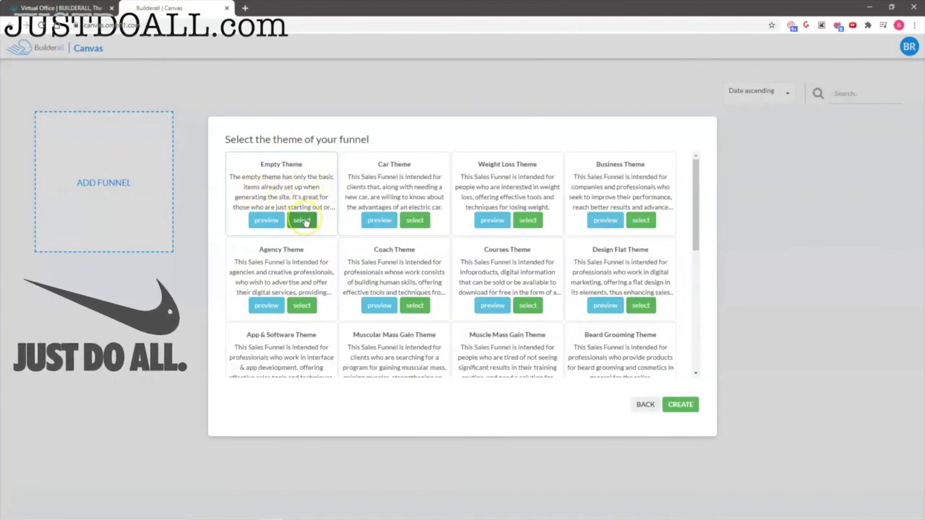
click(304, 220)
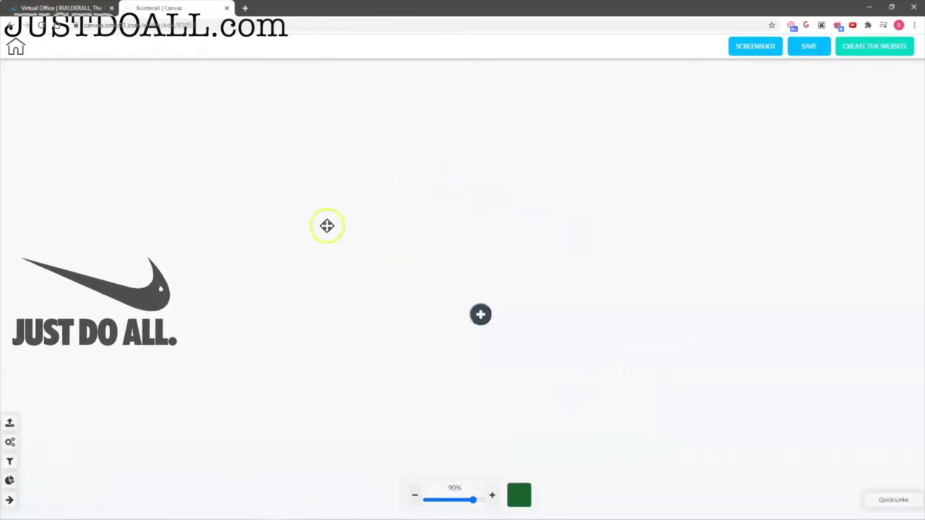
Add an Optin / squeeze page as the funnel's first page, with its form element placed just below it.
click(481, 315)
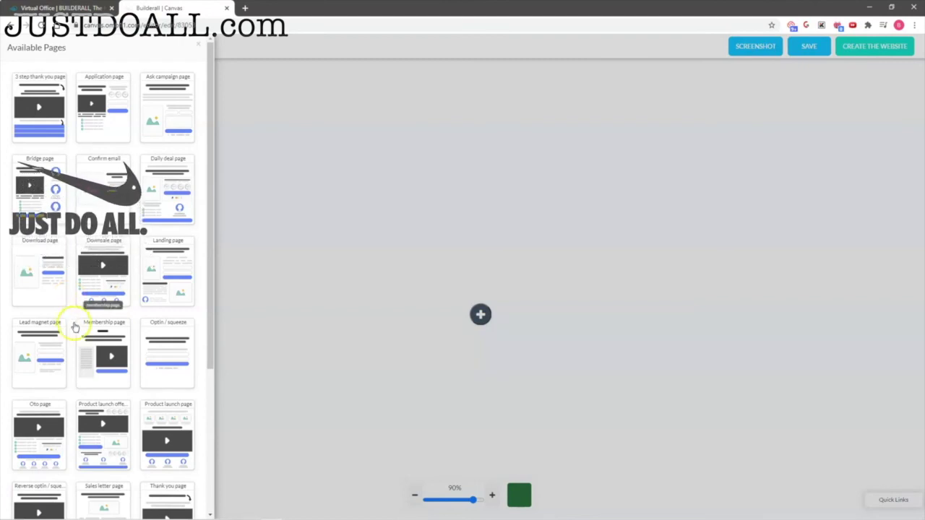
scroll(75, 326, down, 3)
click(155, 200)
drag(91, 239, 108, 234)
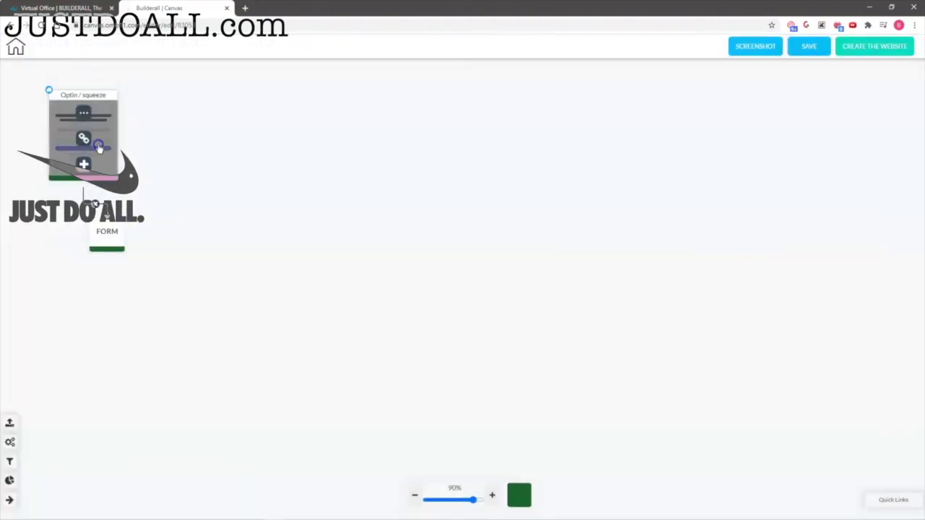
click(88, 202)
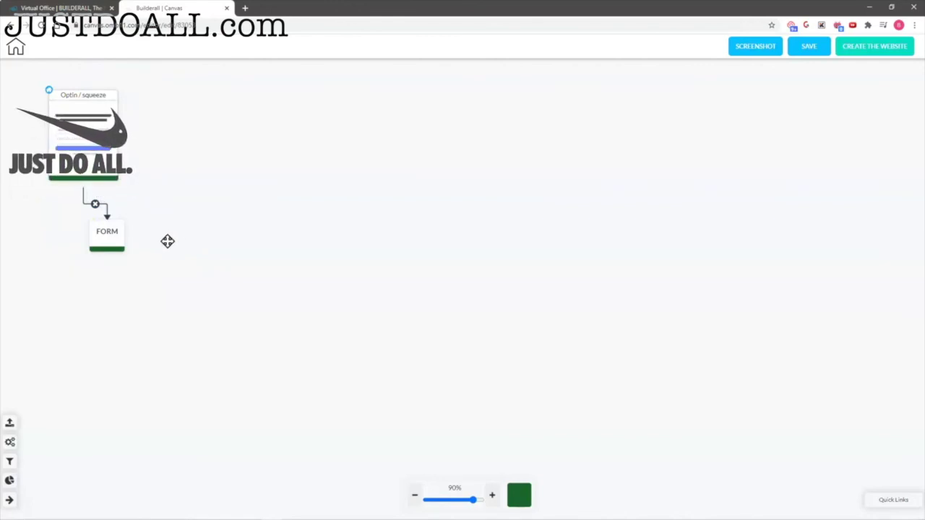
Add a Confirm email page as the opt-in form's Pending subscribe page and place it beside the Optin / squeeze page.
click(103, 235)
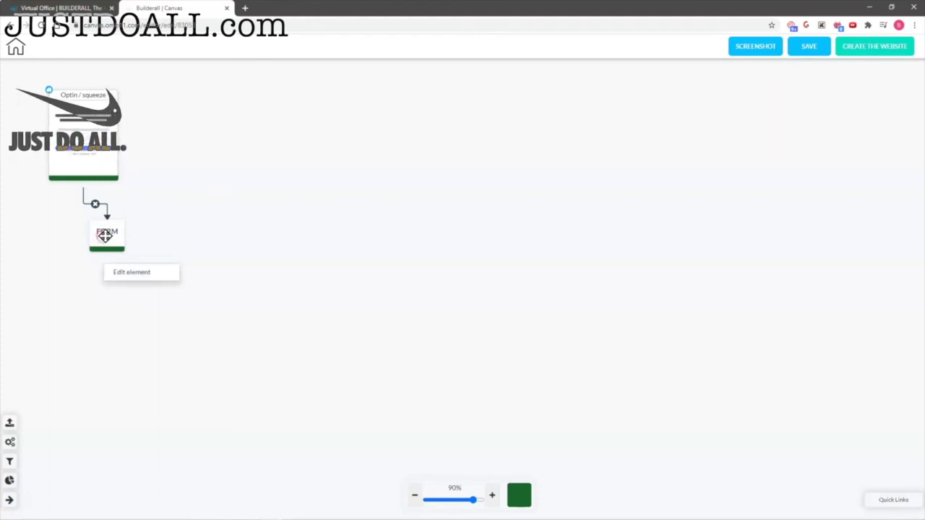
click(135, 272)
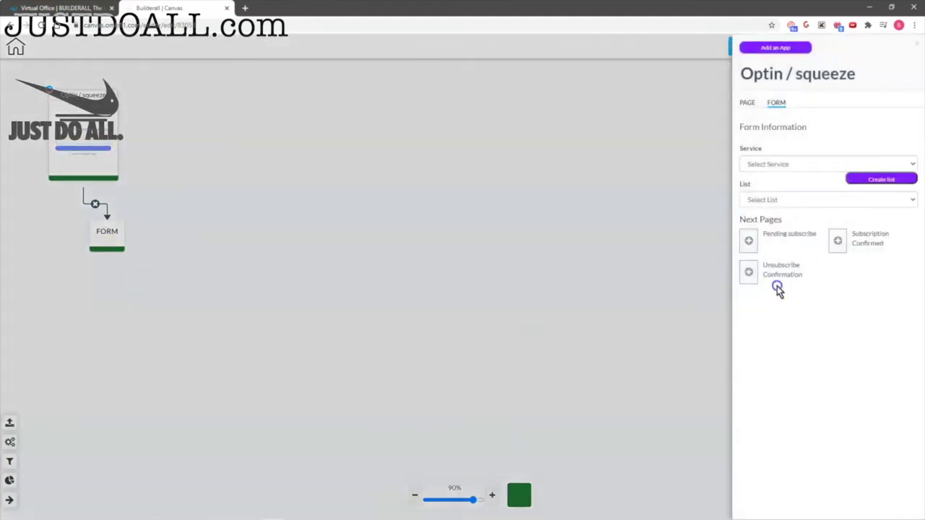
click(749, 243)
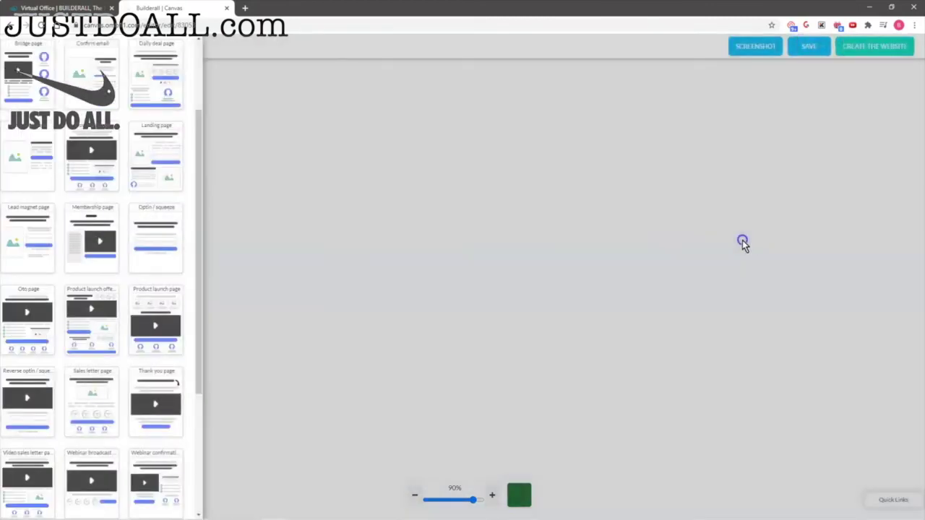
click(112, 112)
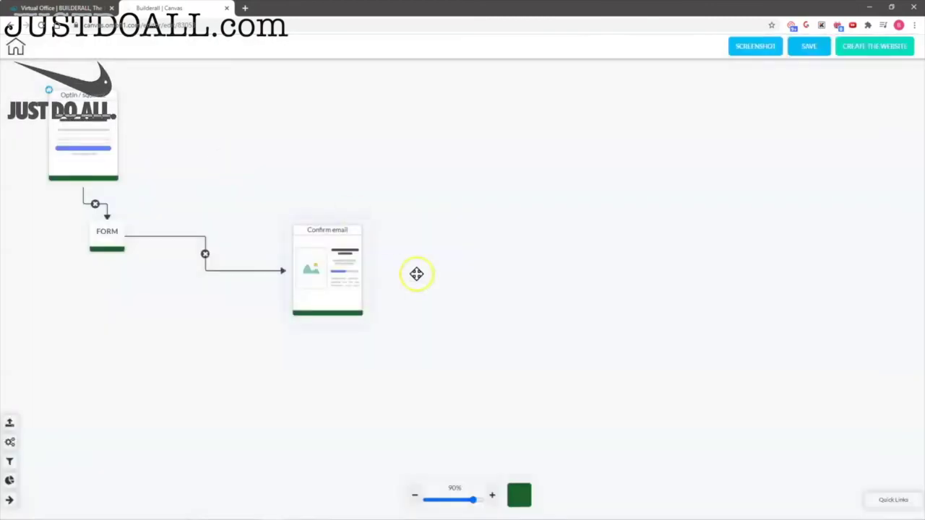
drag(355, 286, 209, 156)
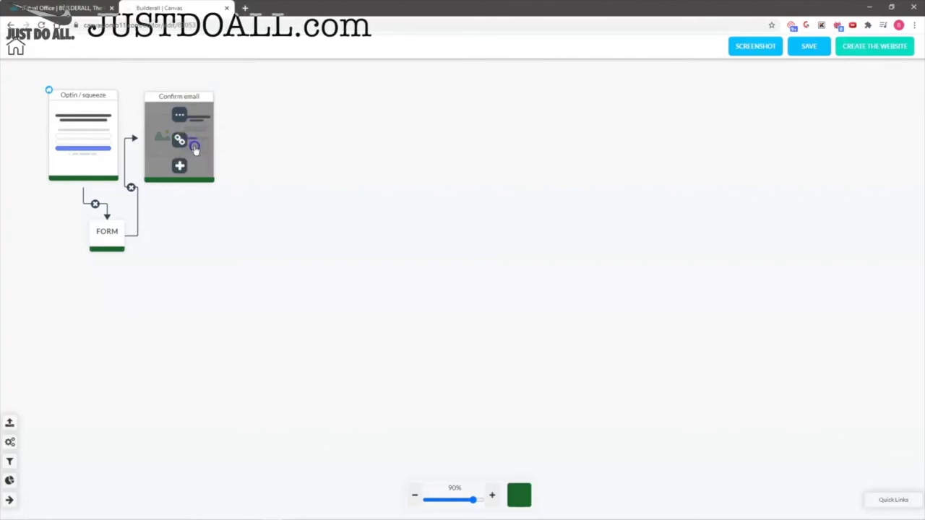
Add a Sales letter page as the form's Subscription Confirmed page and arrange it beside Confirm email with its checkout underneath.
mouse_move(206, 171)
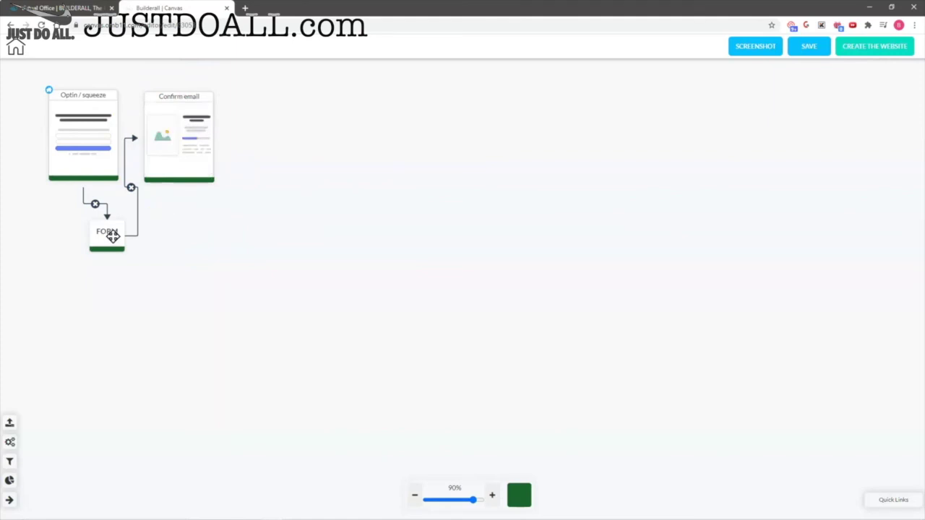
right_click(112, 235)
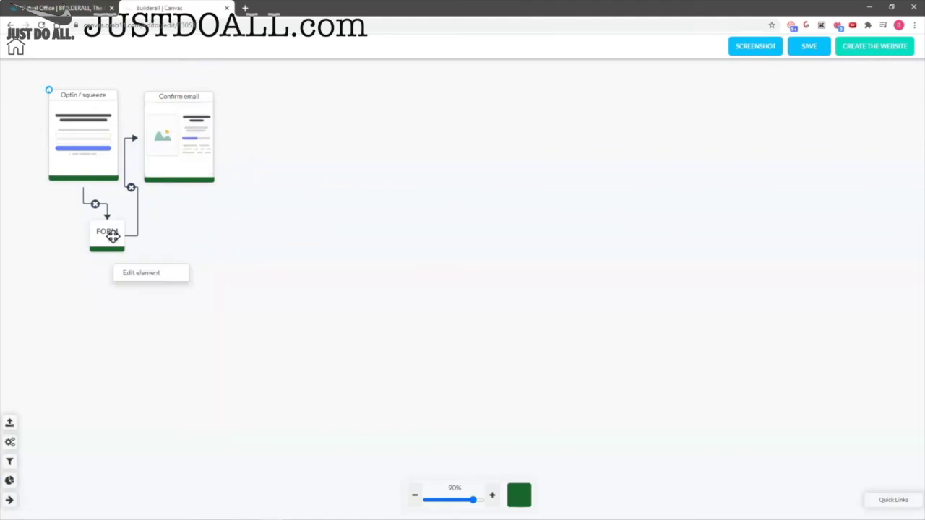
click(142, 272)
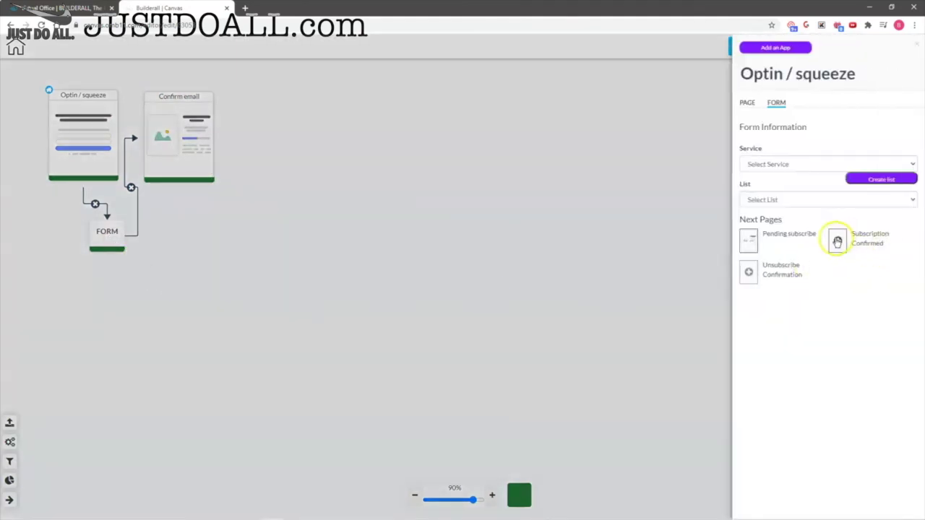
click(837, 240)
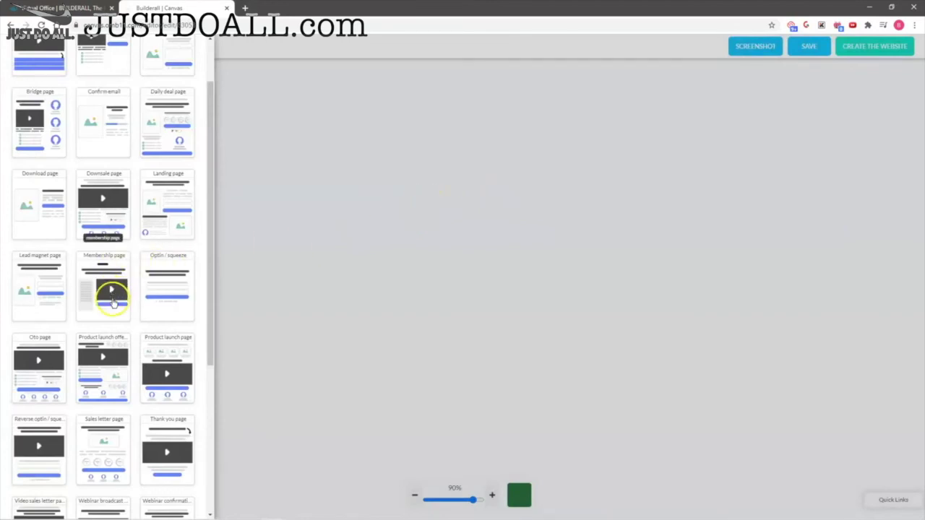
scroll(112, 302, up, 1)
scroll(112, 302, up, 1)
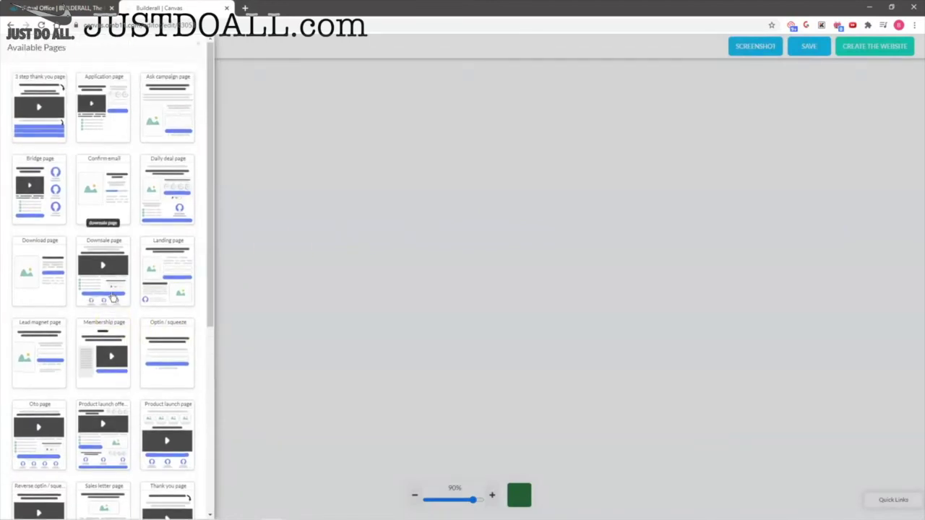
scroll(112, 296, down, 4)
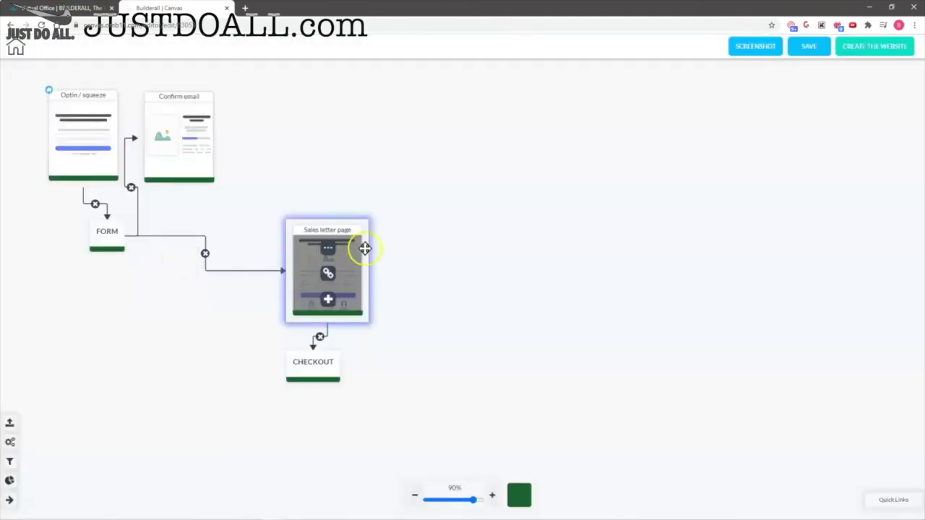
drag(364, 247, 301, 115)
drag(313, 363, 277, 238)
Rename the Sales letter page to "Front End Offer".
click(286, 111)
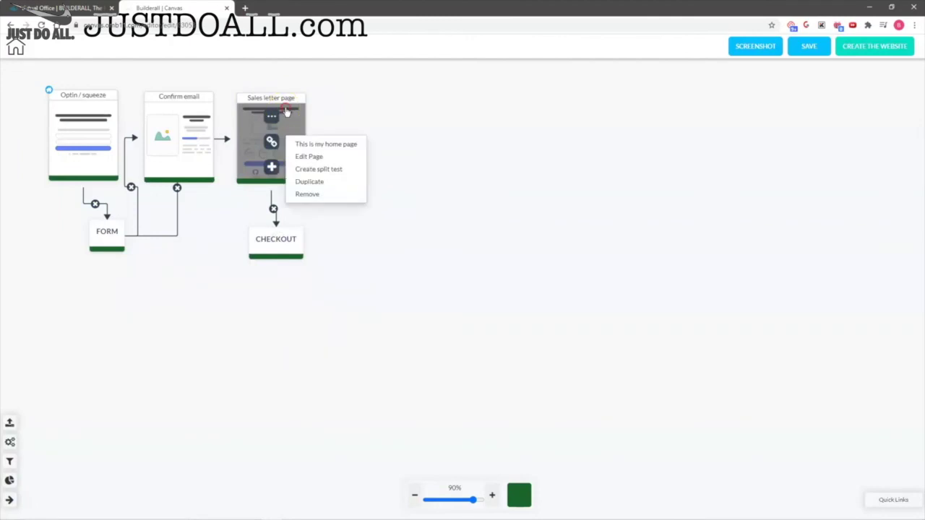
click(306, 156)
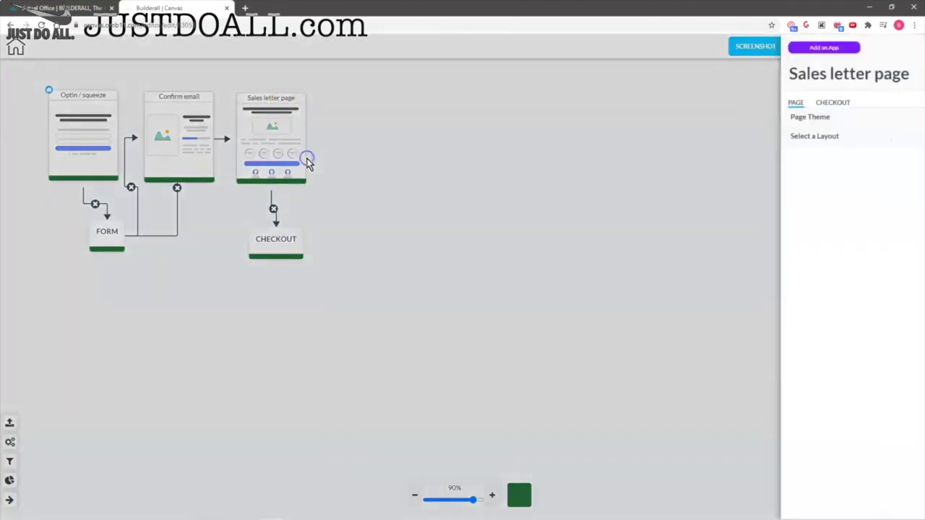
drag(862, 73, 717, 82)
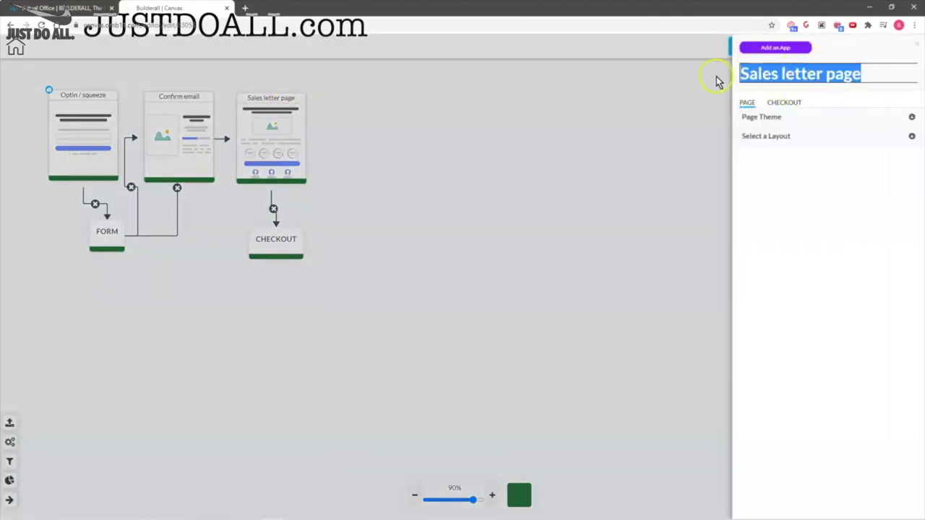
text(Front )
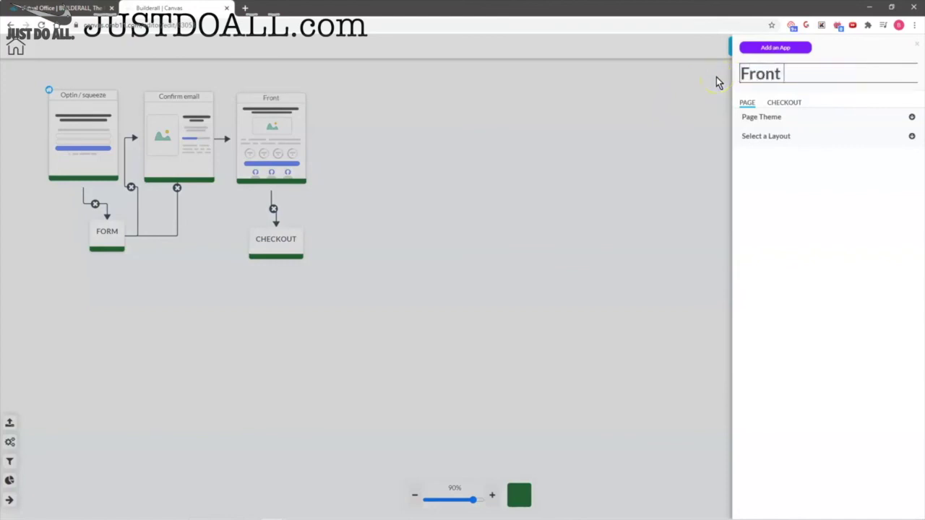
text(ENd OFfer)
key(BackSpace)
key(BackSpace)
key(BackSpace)
key(BackSpace)
key(BackSpace)
key(BackSpace)
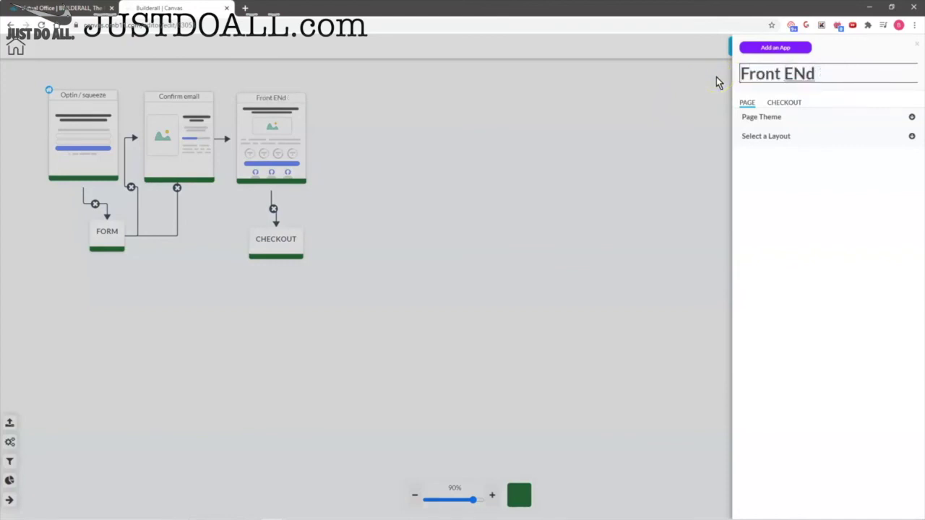
key(BackSpace)
key(BackSpace)
text(nd Offer)
click(378, 266)
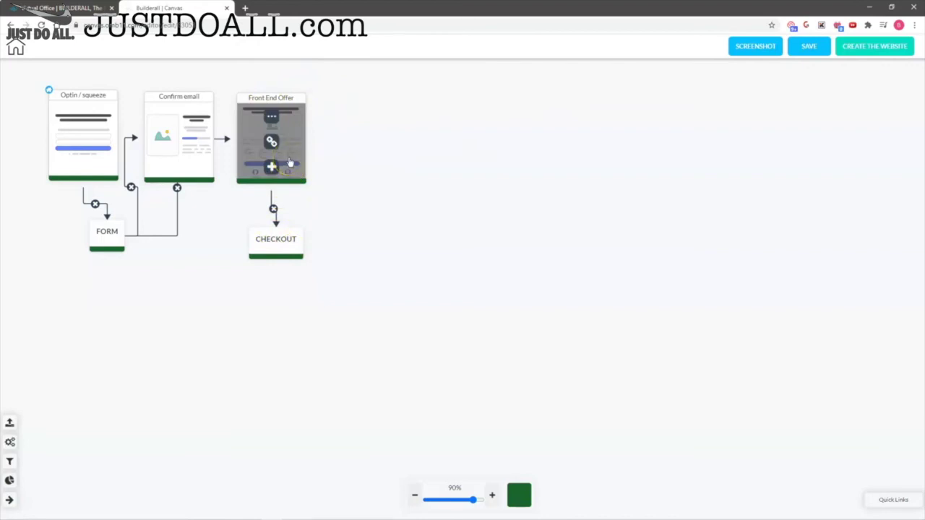
Add a Sales letter page as the Success page of the Front End Offer's checkout and place it beside Front End Offer.
drag(270, 248, 262, 241)
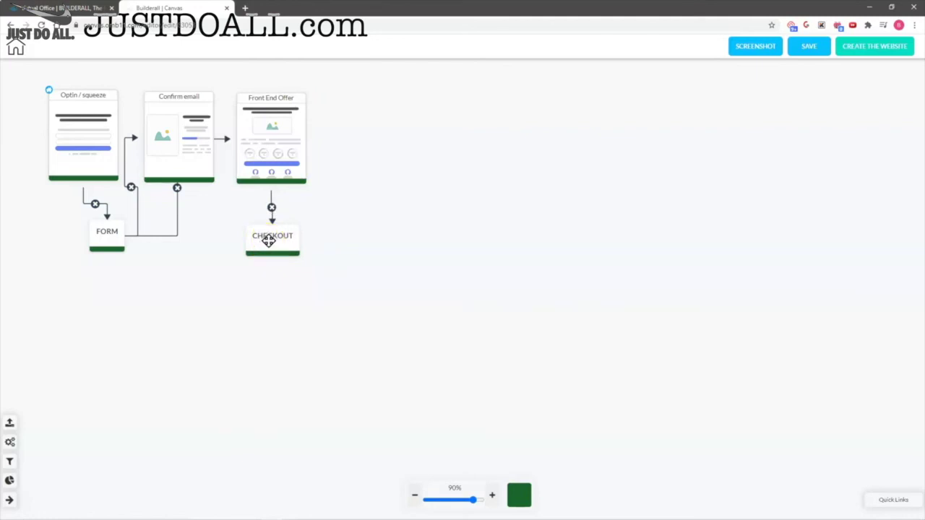
right_click(268, 241)
click(301, 277)
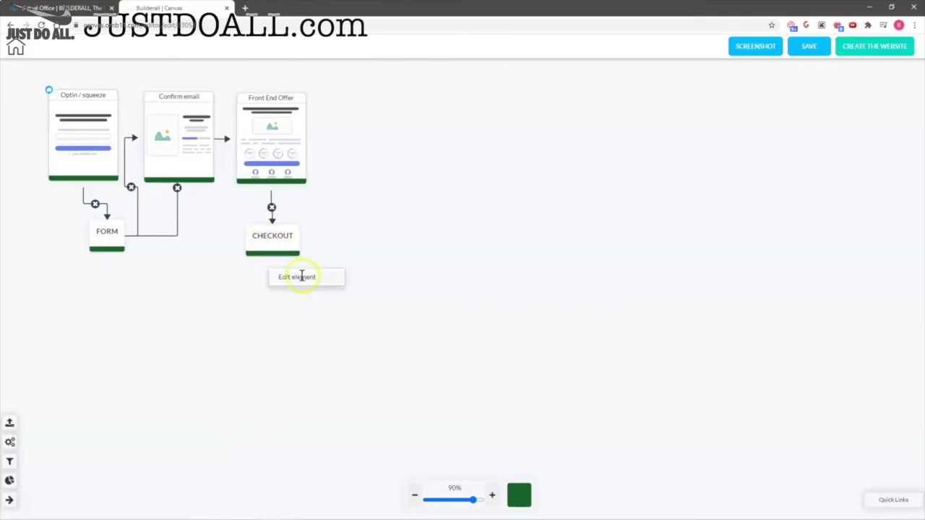
click(299, 276)
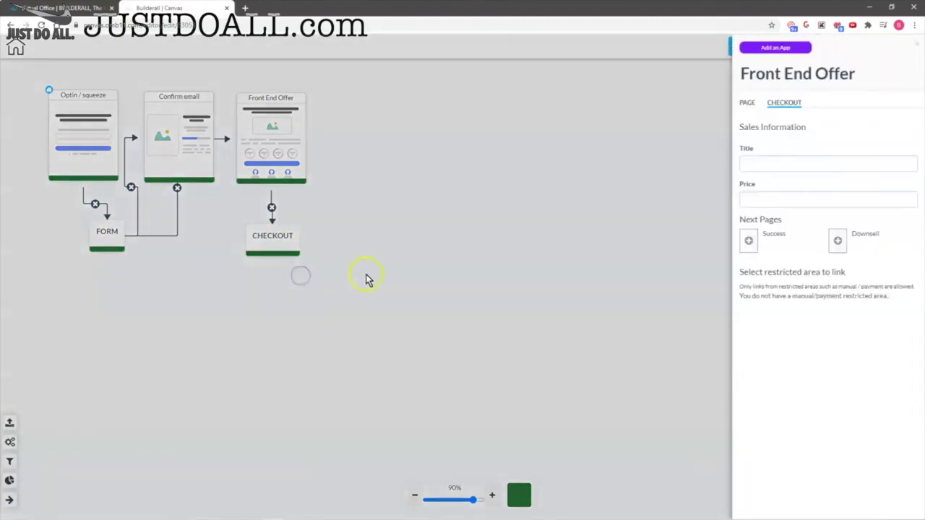
click(748, 243)
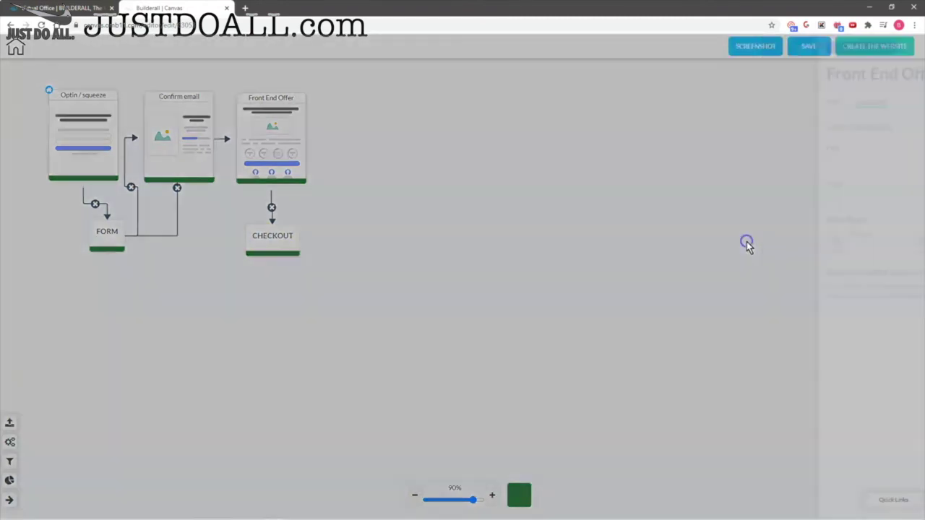
scroll(107, 303, down, 2)
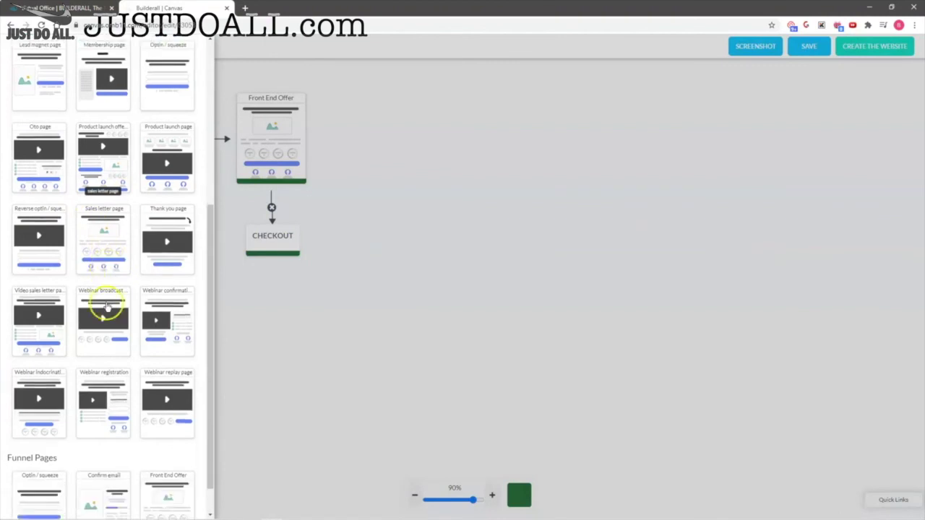
click(106, 216)
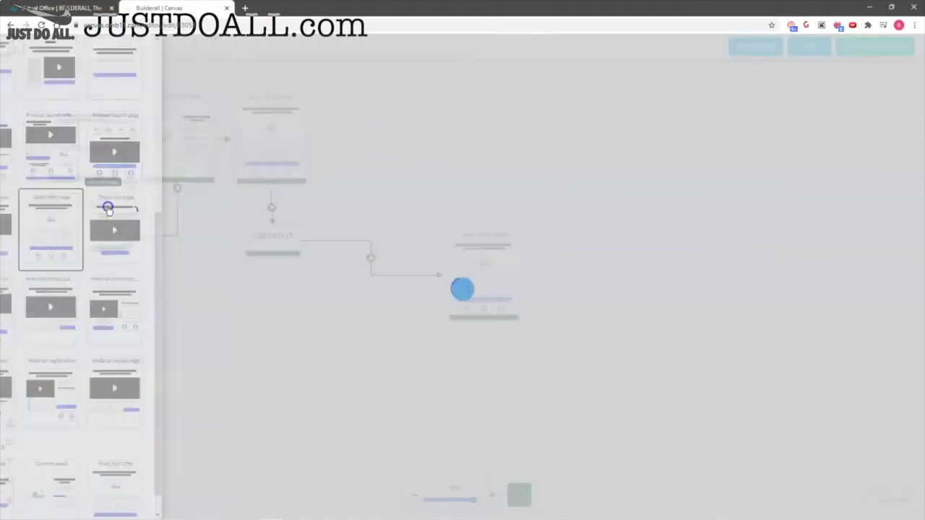
drag(506, 245, 403, 114)
Rename the new Sales letter page to "Upsell Offer" and move its checkout directly underneath it.
click(379, 116)
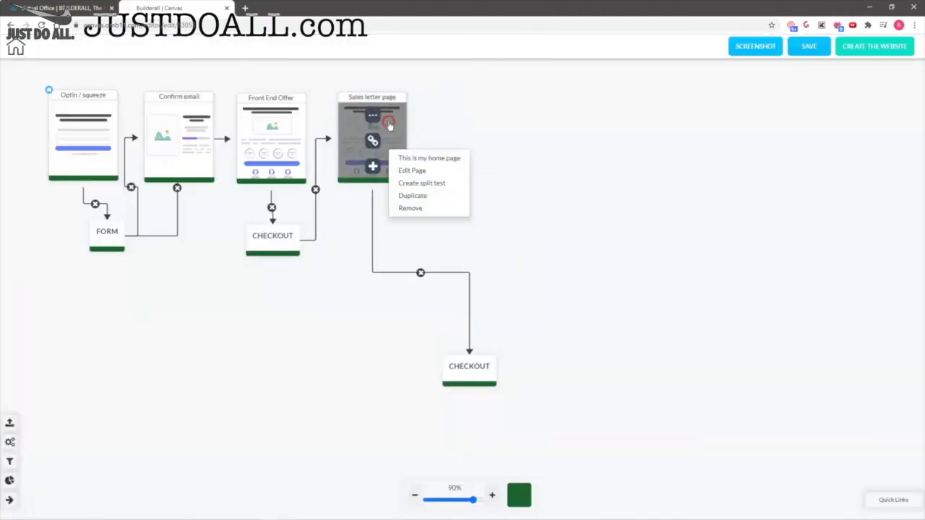
click(408, 170)
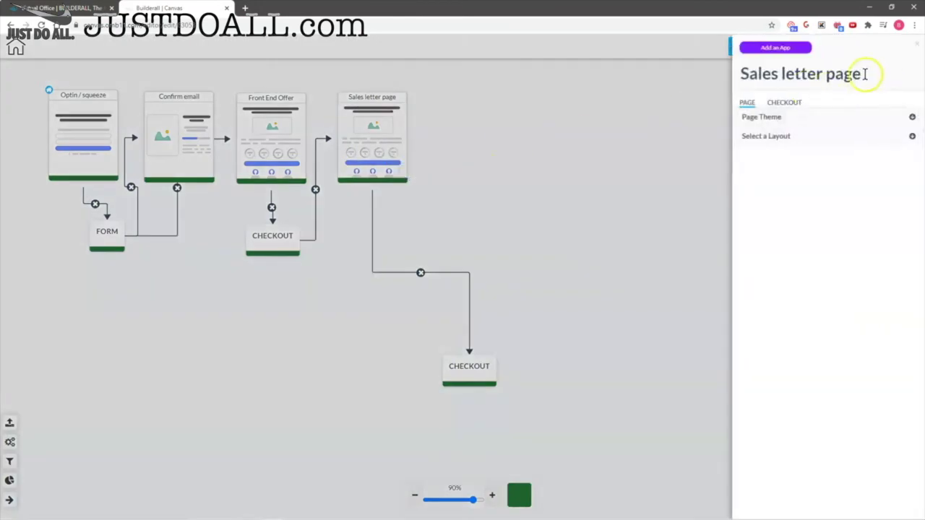
drag(864, 74, 744, 72)
text(Upsell Offer)
click(710, 78)
drag(469, 368, 382, 242)
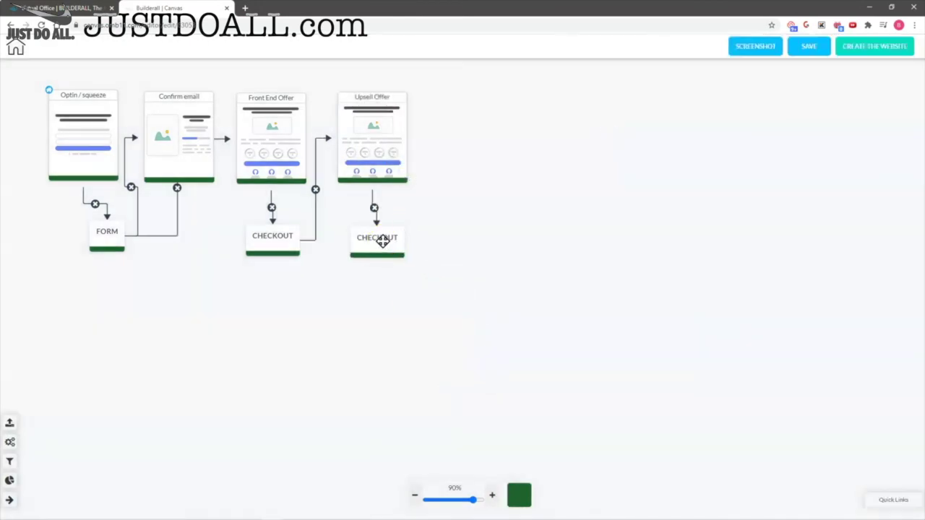
Add a Thank you page as the Success page of the Upsell Offer's checkout and place it beside Upsell Offer.
mouse_move(359, 118)
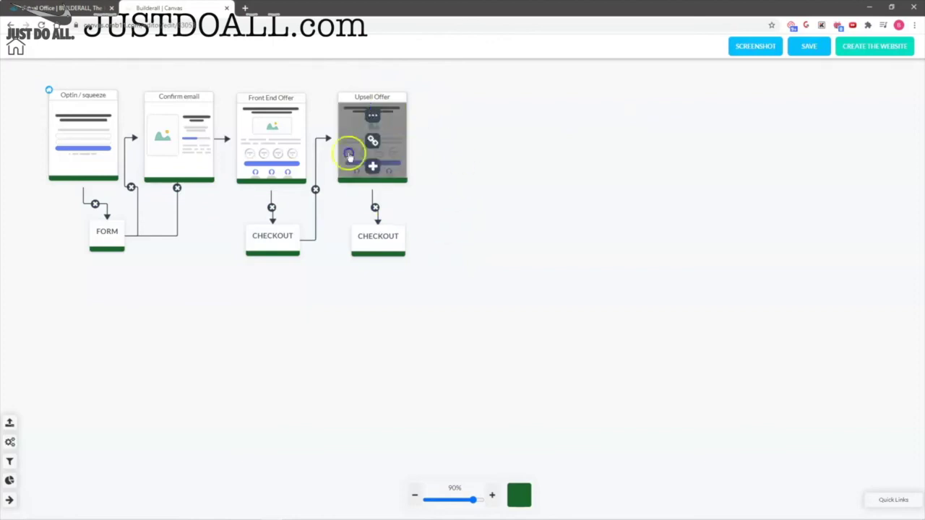
mouse_move(407, 156)
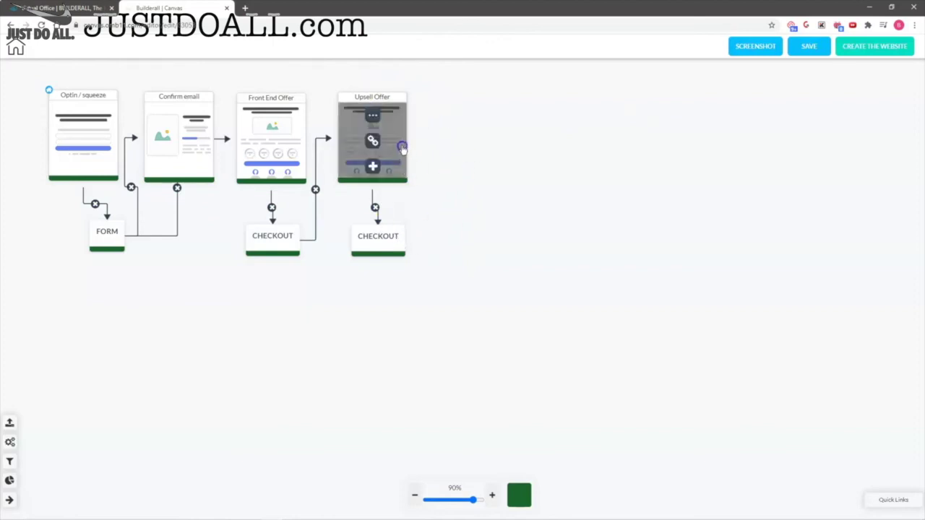
right_click(378, 240)
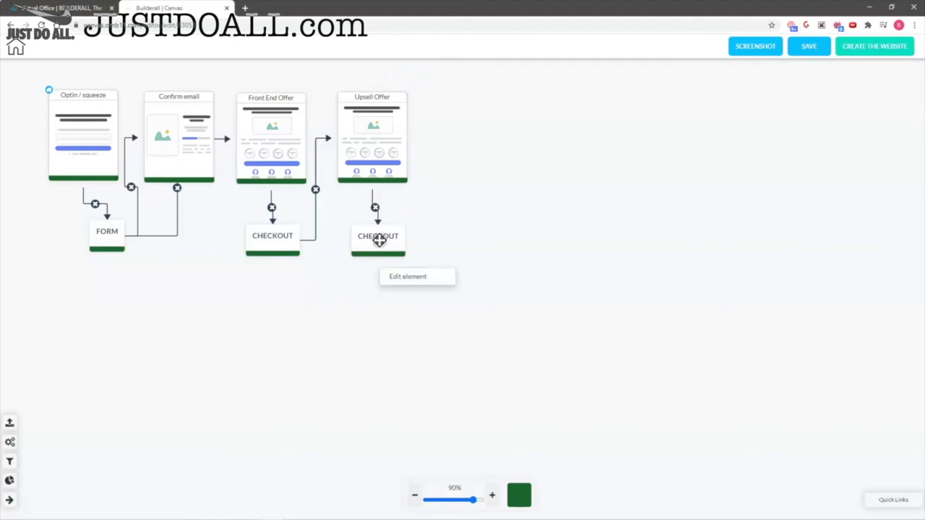
click(401, 277)
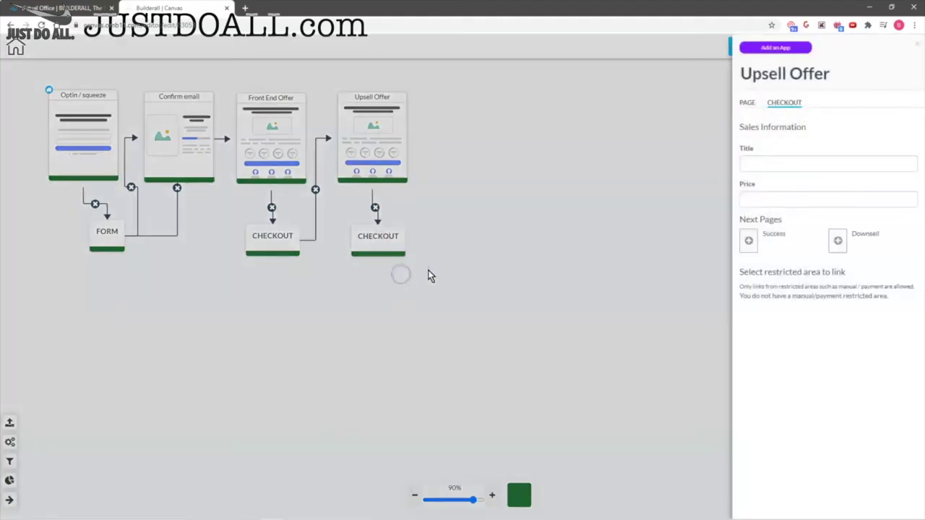
click(747, 239)
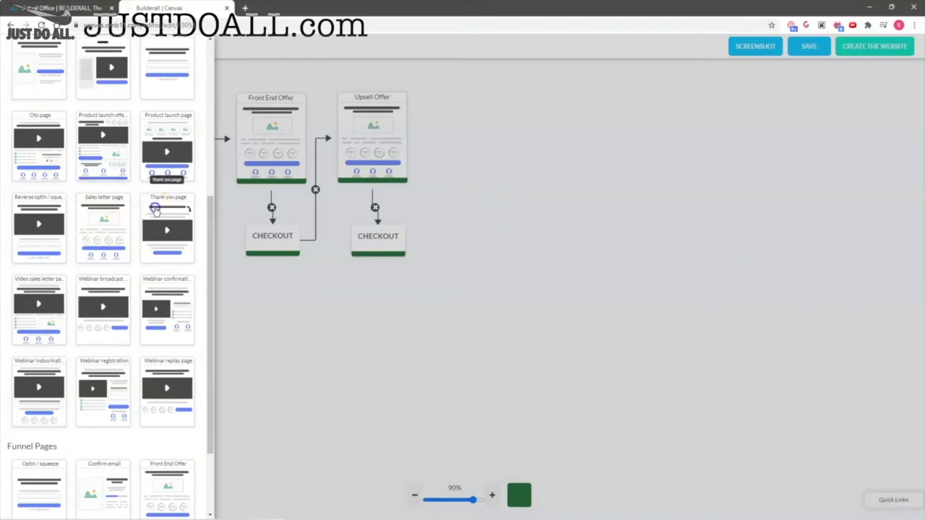
click(168, 230)
drag(627, 237, 501, 97)
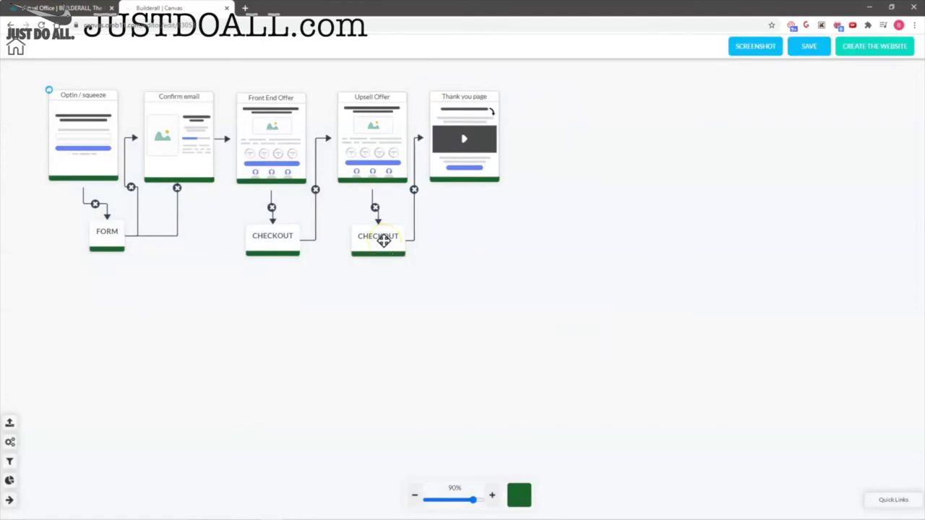
Add a Sales letter page as the Downsell page of the Upsell Offer's checkout, arranged below the Thank you page with its checkout underneath.
click(383, 241)
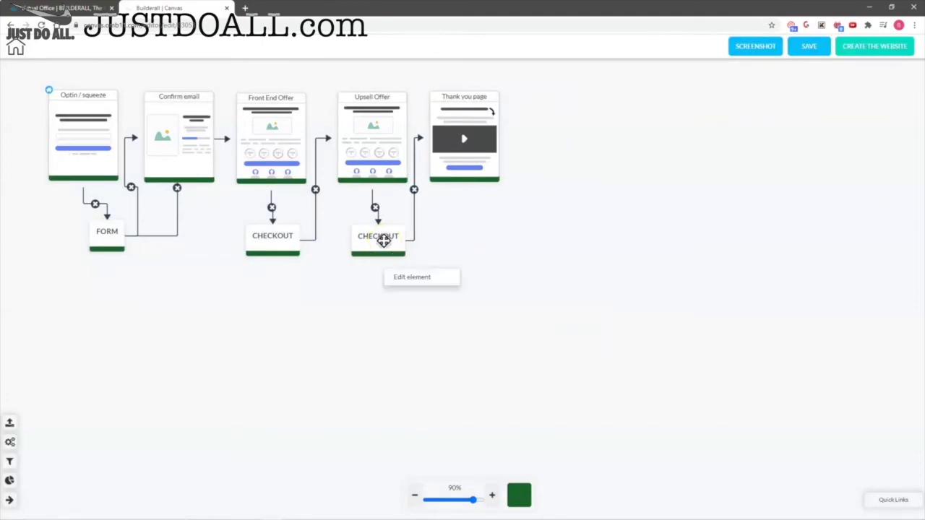
click(409, 278)
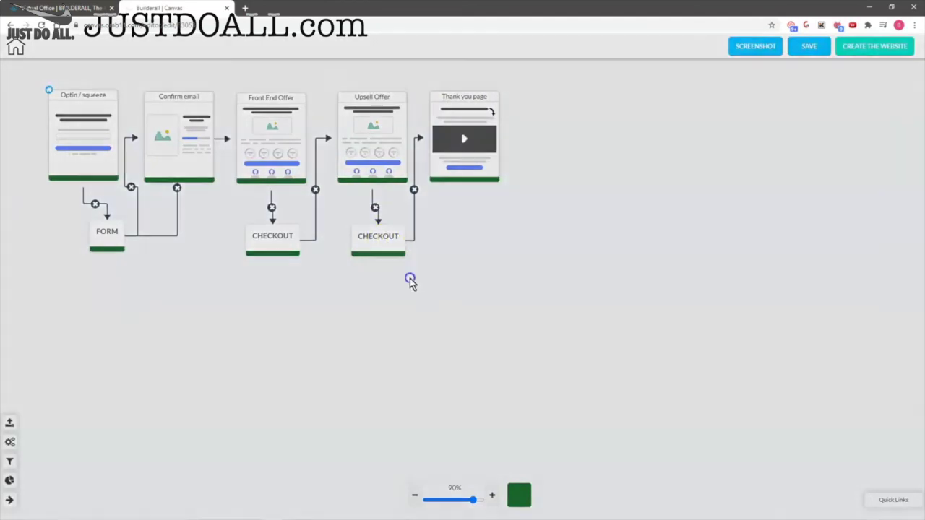
click(839, 243)
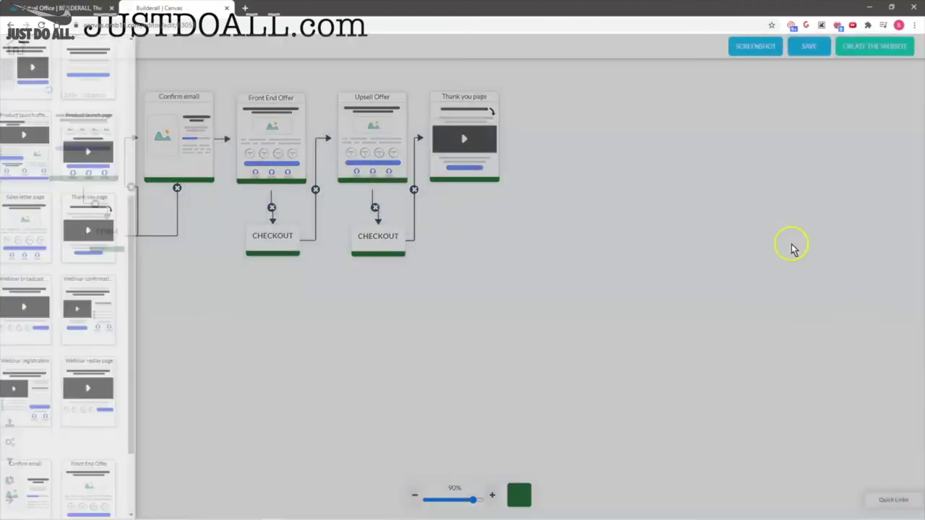
click(115, 210)
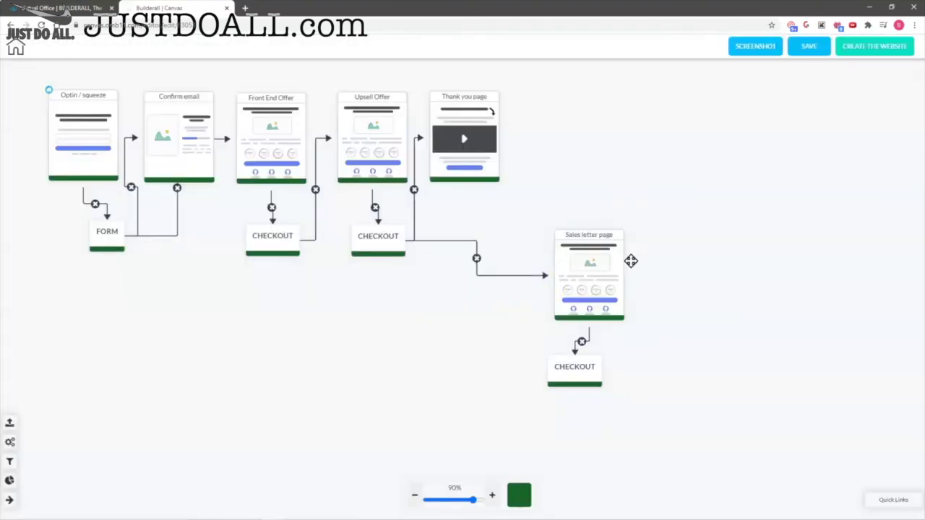
drag(622, 260, 506, 267)
drag(571, 381, 478, 393)
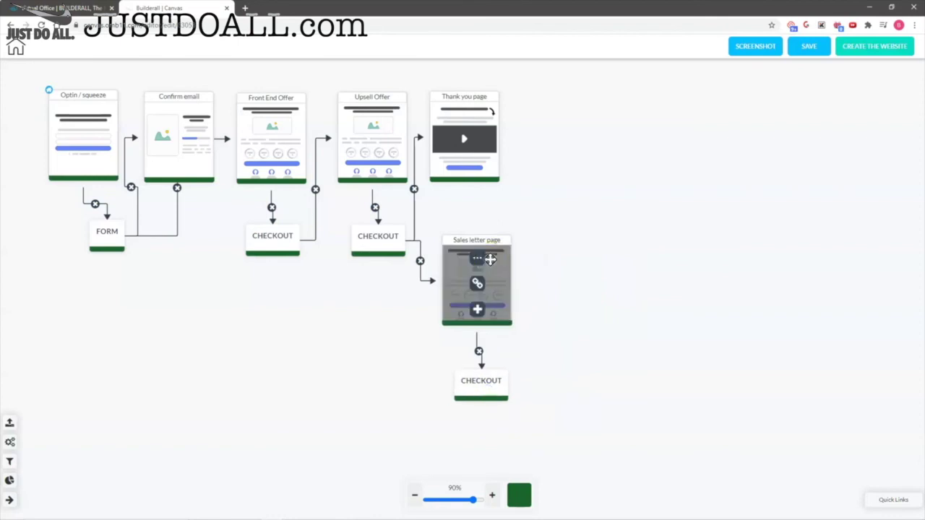
Rename the Sales letter page below the Thank you page to "Downsell Offer".
click(487, 260)
click(506, 308)
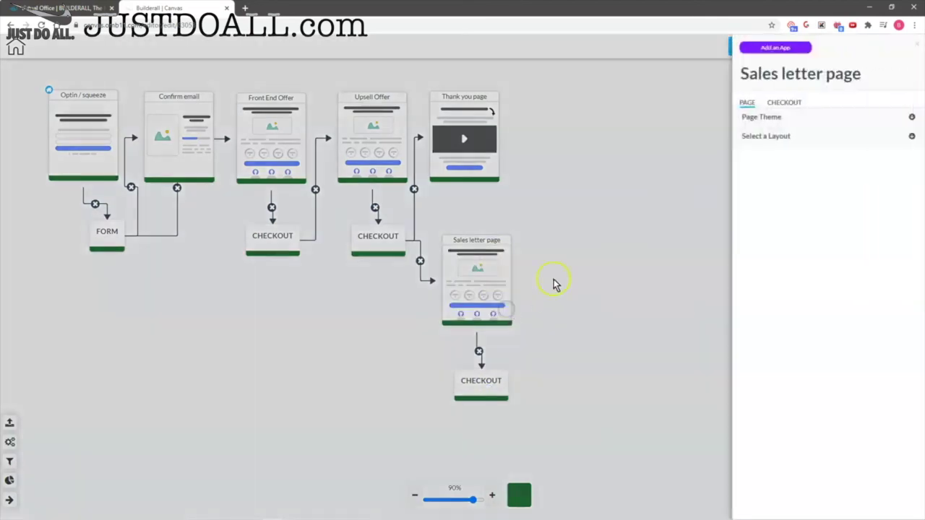
drag(870, 72, 726, 76)
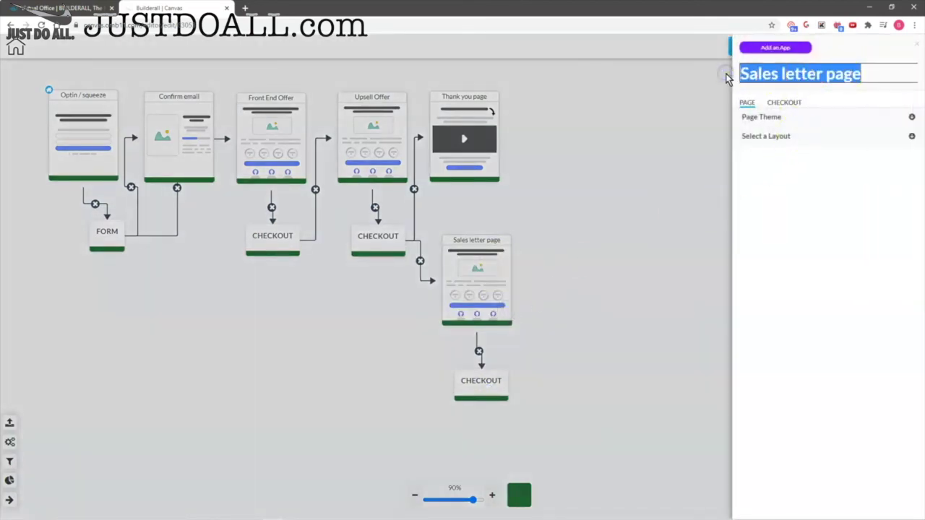
text(Downsell)
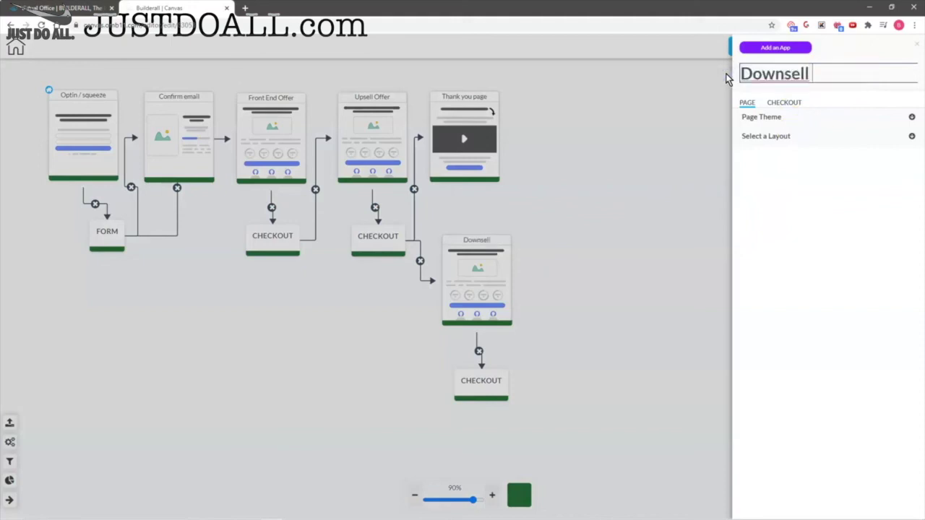
text( Offer)
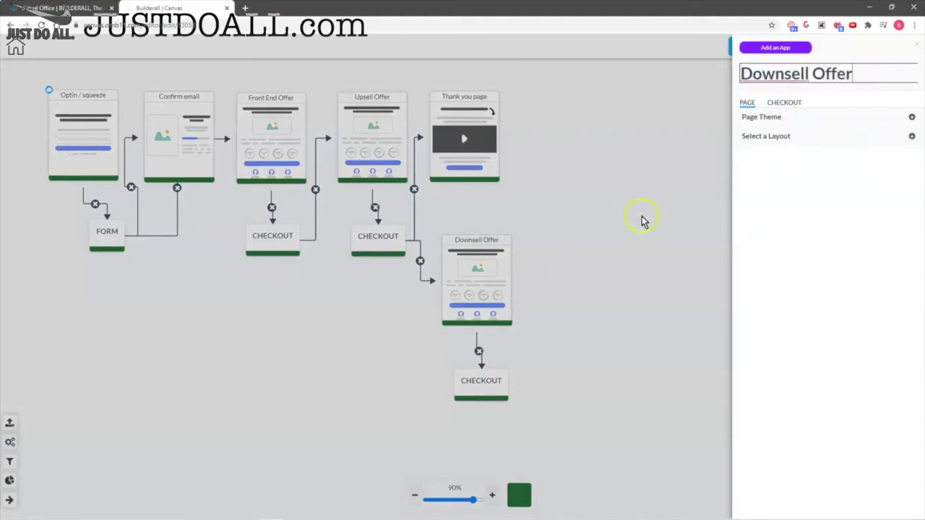
click(643, 220)
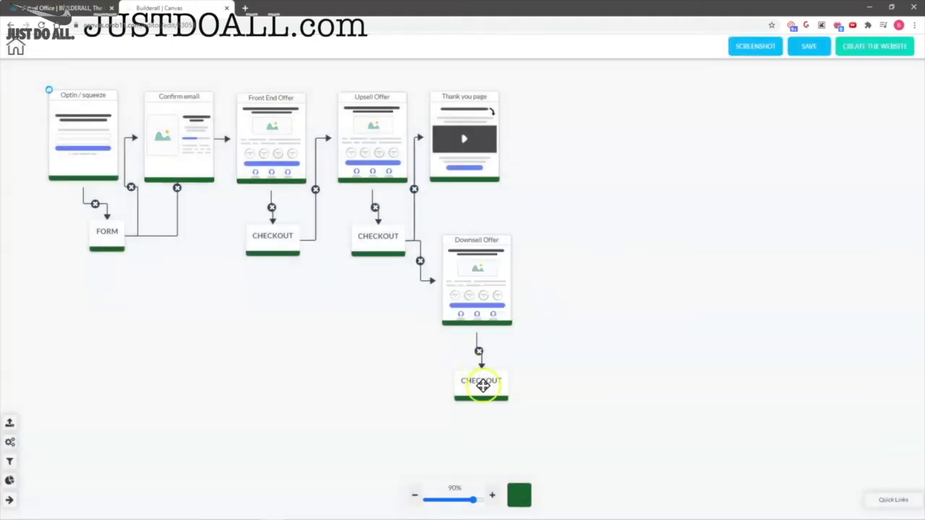
Link the Downsell Offer checkout's Success to the funnel's existing Thank you page and shift that page slightly away from Upsell Offer.
mouse_move(501, 322)
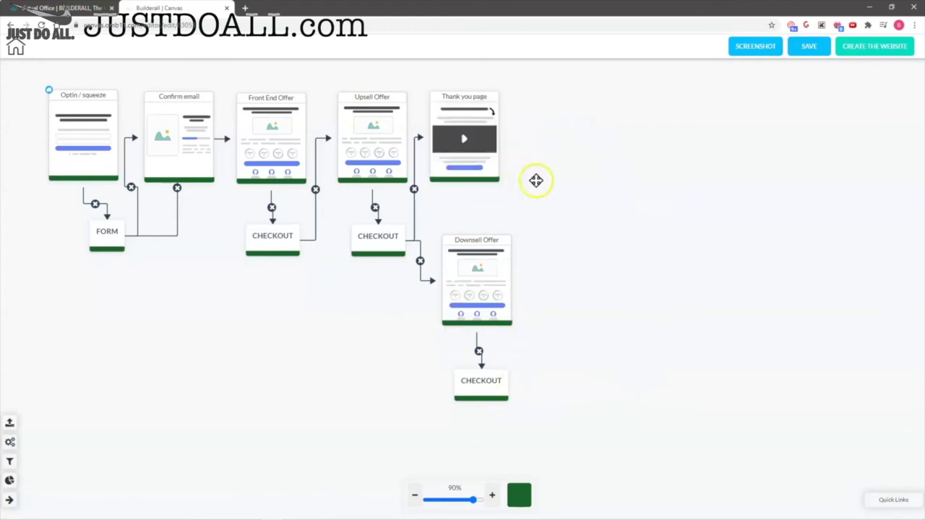
right_click(482, 388)
click(502, 422)
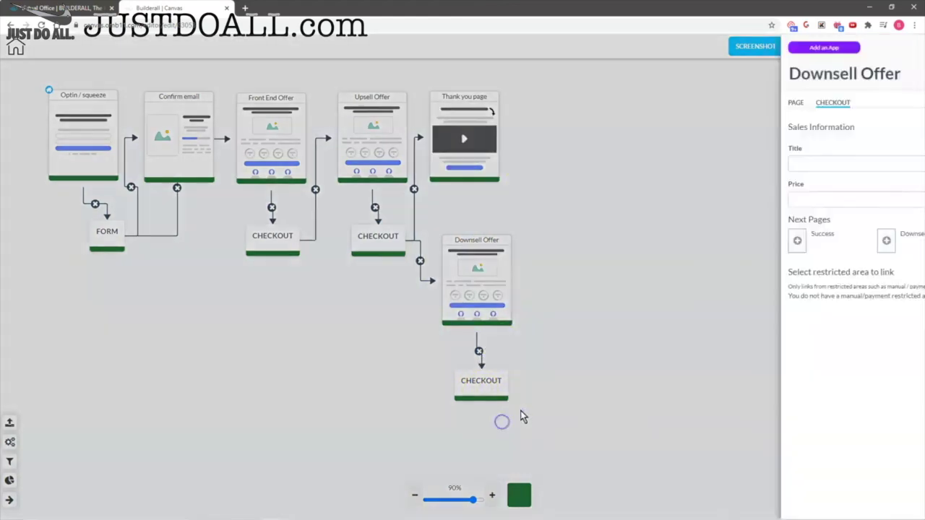
click(748, 239)
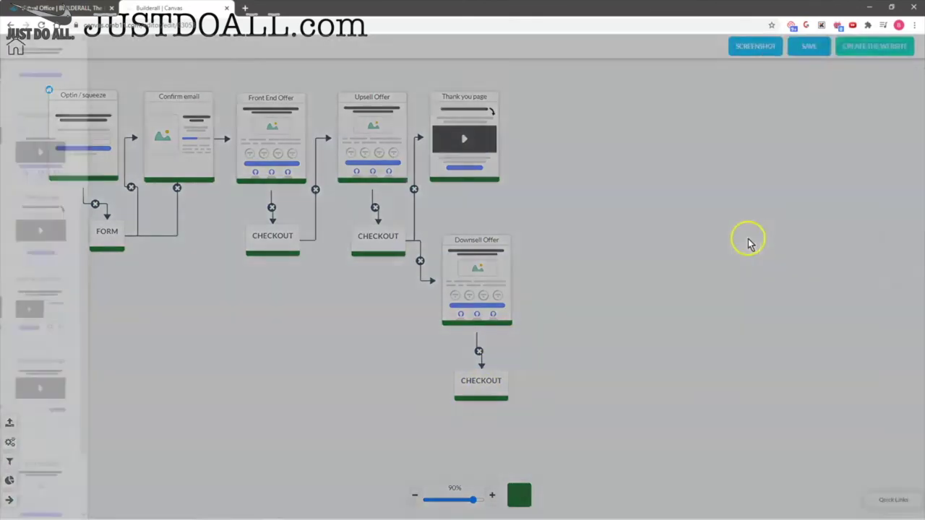
scroll(170, 358, down, 2)
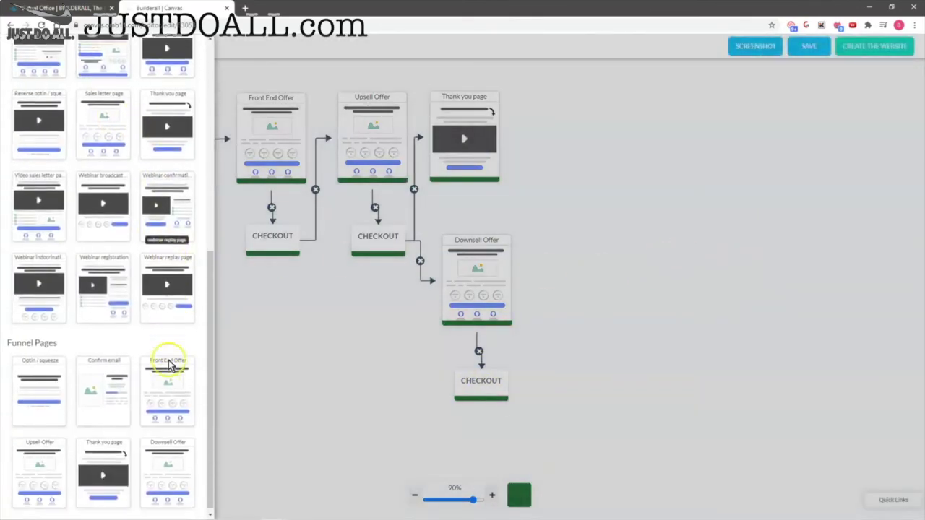
click(94, 464)
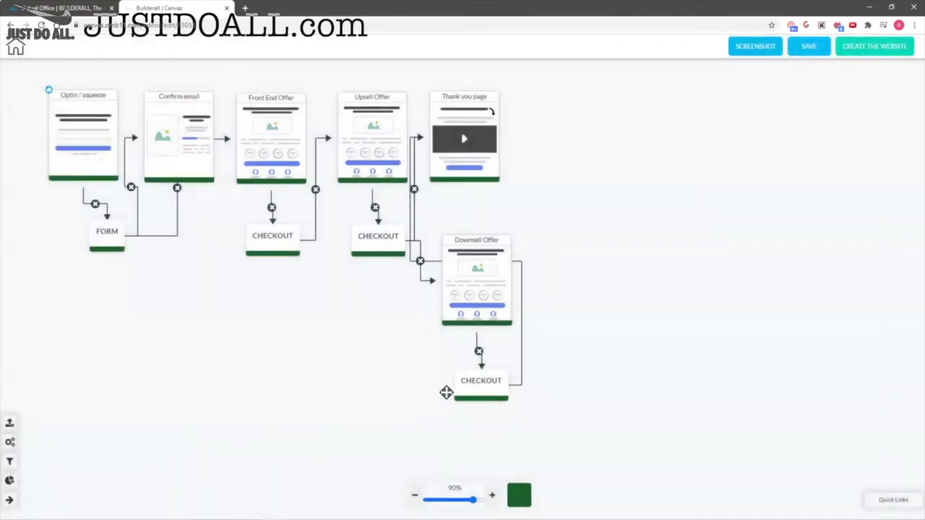
mouse_move(484, 124)
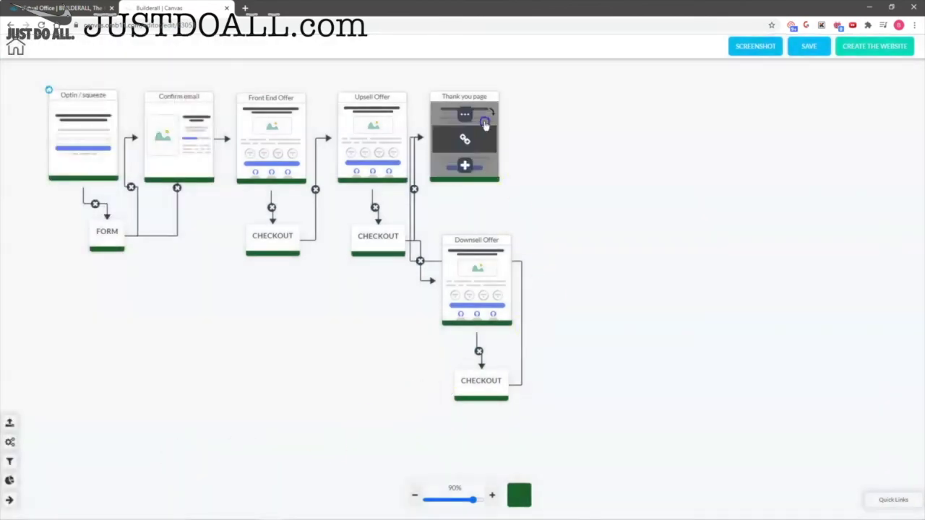
drag(484, 125, 517, 117)
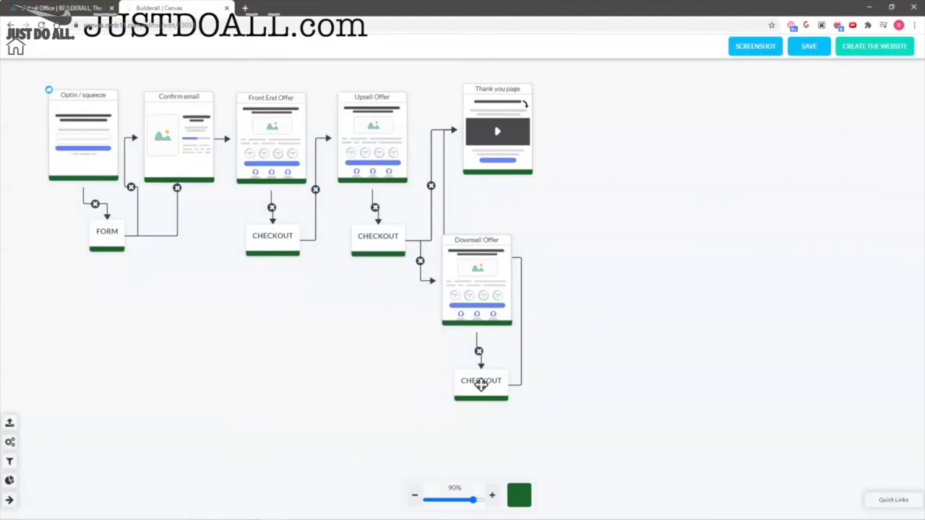
Try to set the existing Downsell Offer page as the Downsell page of its own checkout.
mouse_move(480, 385)
click(506, 421)
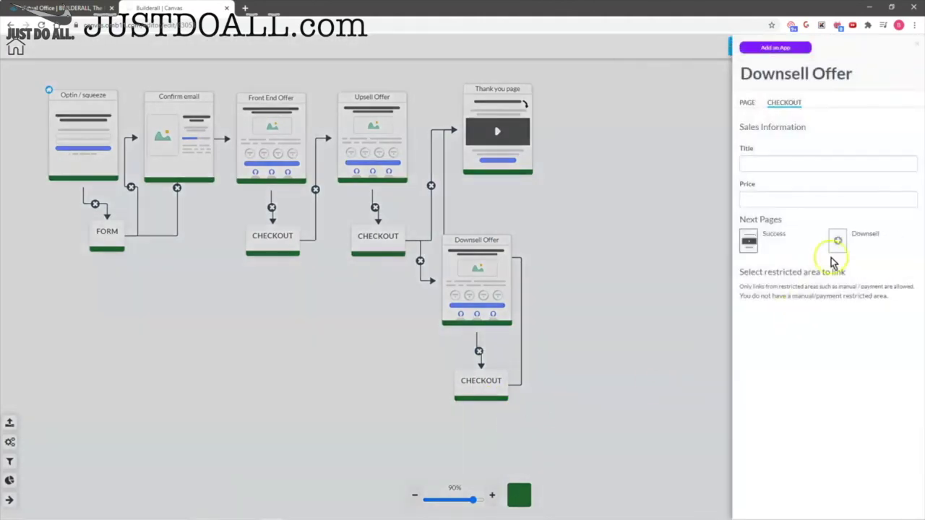
click(836, 241)
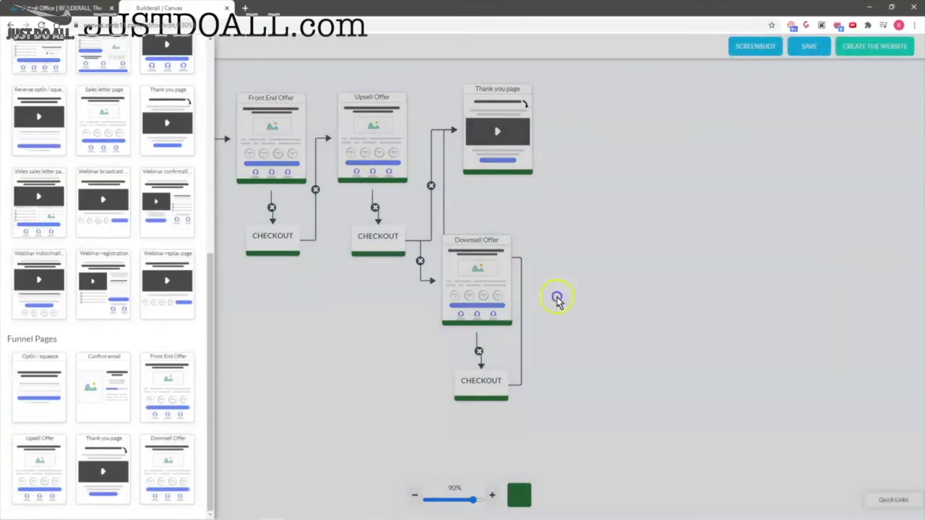
click(154, 452)
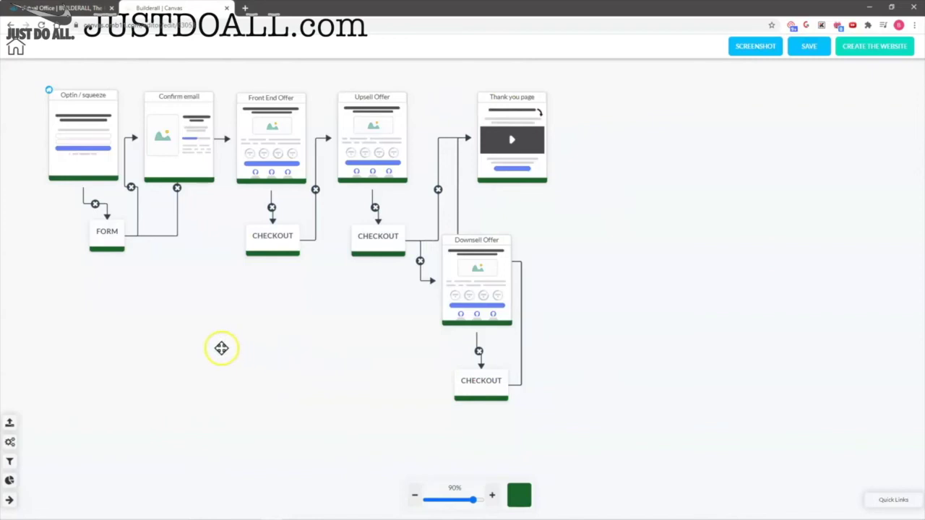
Review the funnel path from the opt-in and confirmation pages through the front end and upsell offers to the Thank you page.
mouse_move(68, 110)
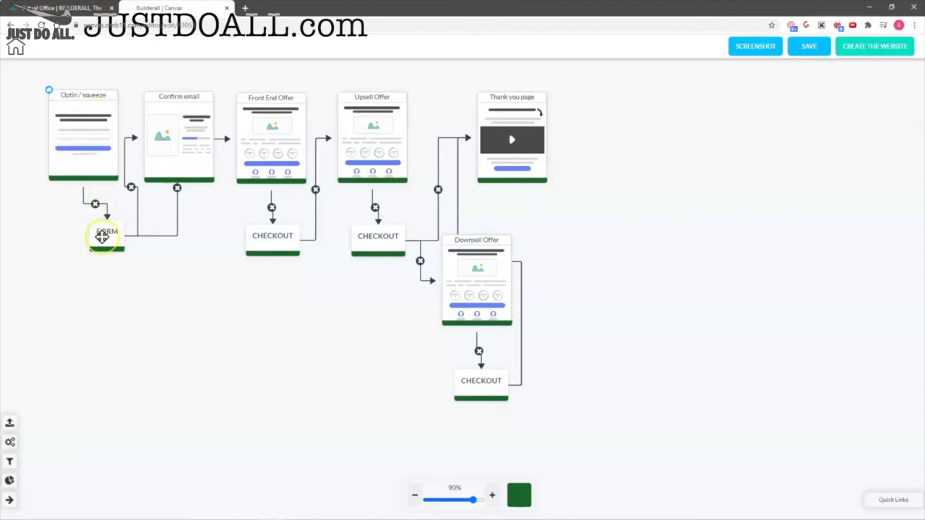
mouse_move(169, 94)
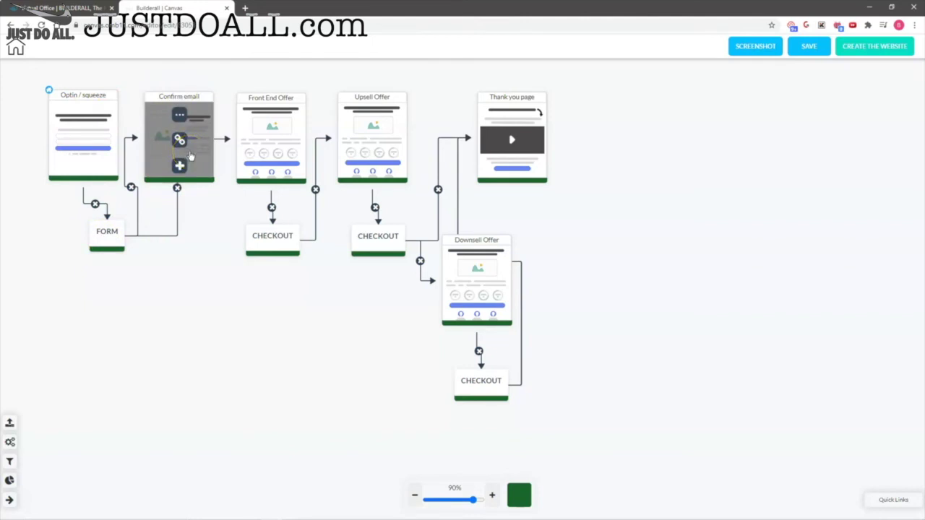
mouse_move(250, 176)
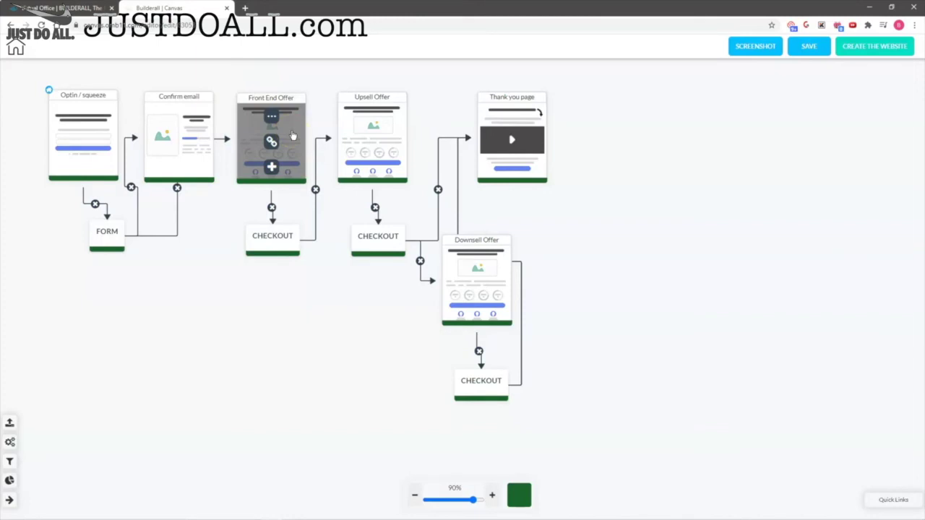
click(282, 161)
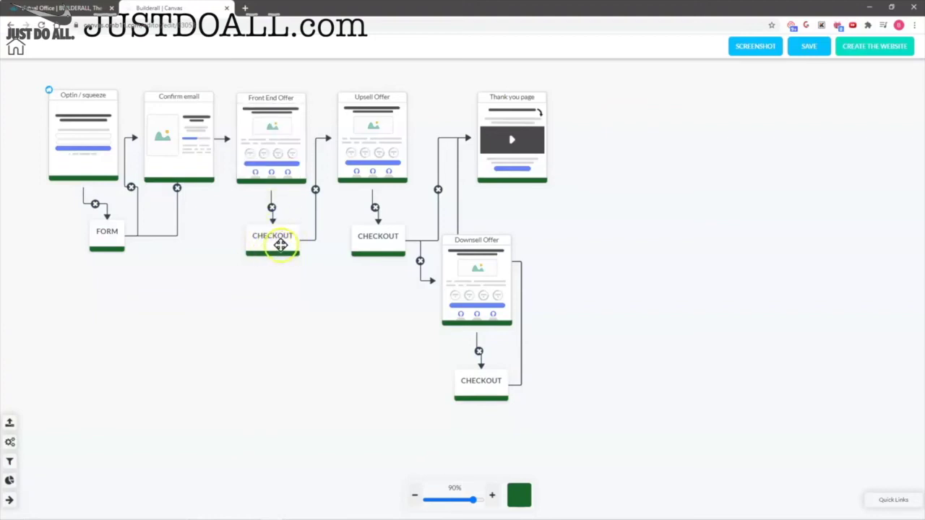
mouse_move(330, 144)
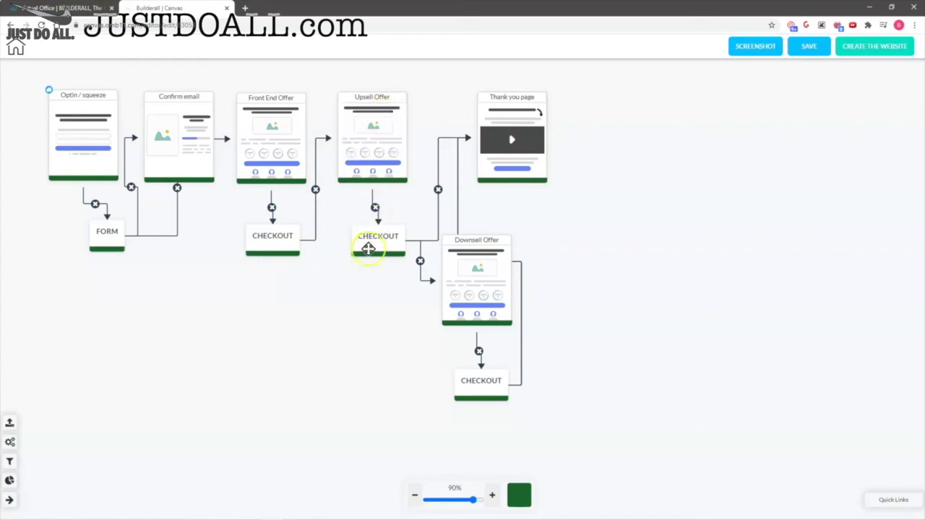
mouse_move(525, 97)
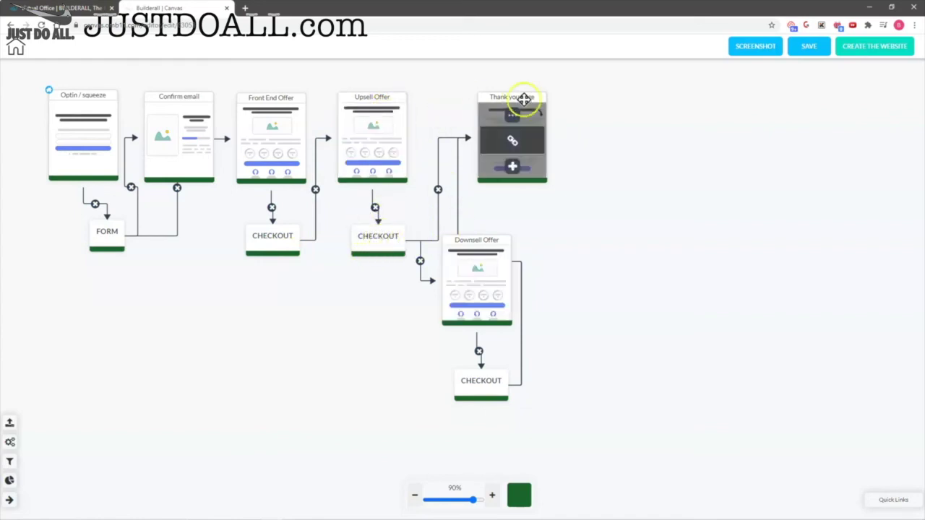
mouse_move(383, 123)
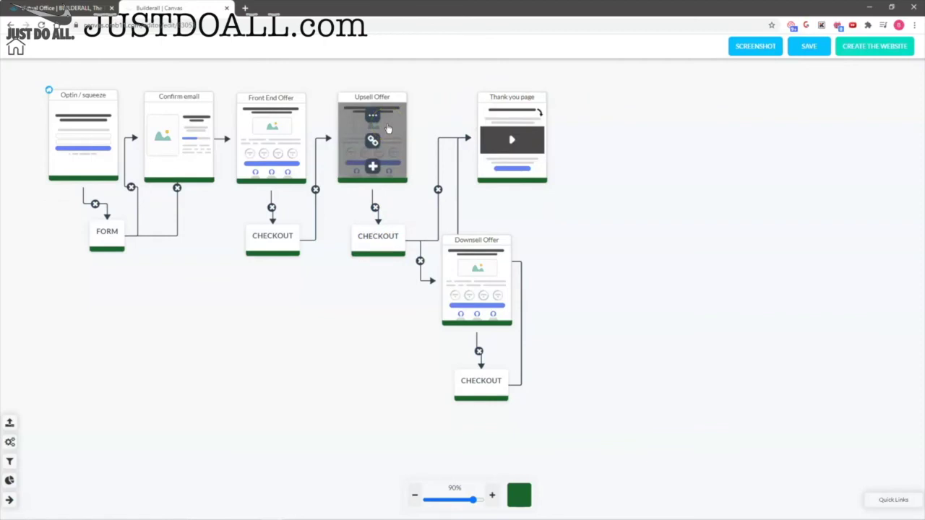
Move the Downsell Offer page and its checkout slightly lower on the canvas.
mouse_move(490, 262)
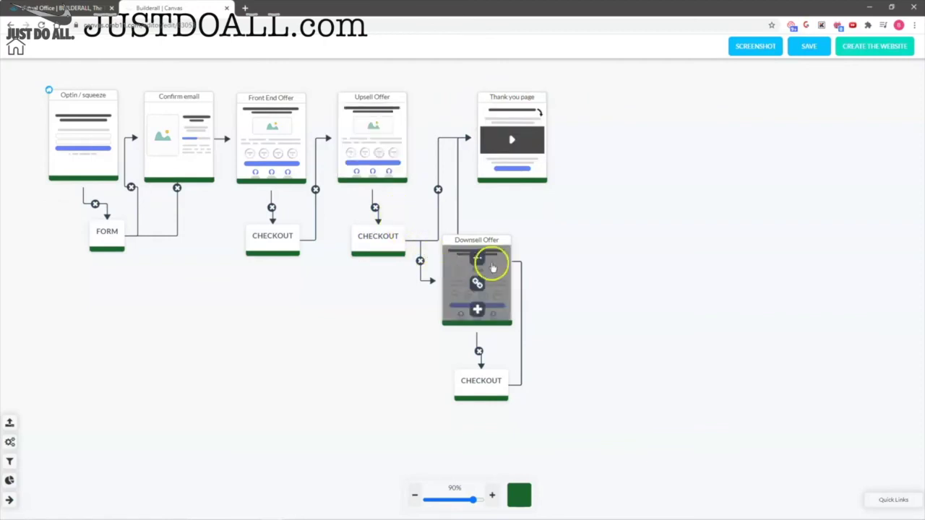
drag(496, 262, 491, 280)
drag(483, 382, 474, 406)
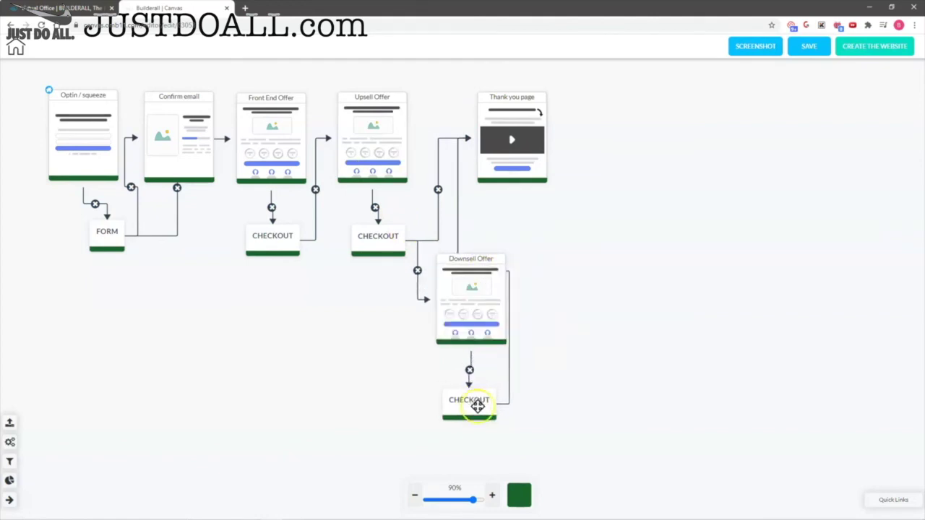
Add a Membership page as the page following the Thank you page.
mouse_move(527, 135)
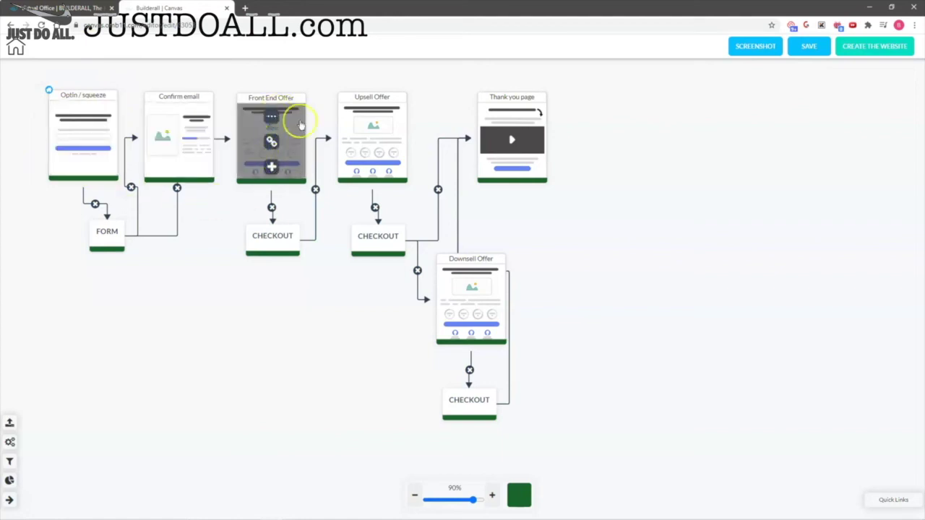
mouse_move(291, 161)
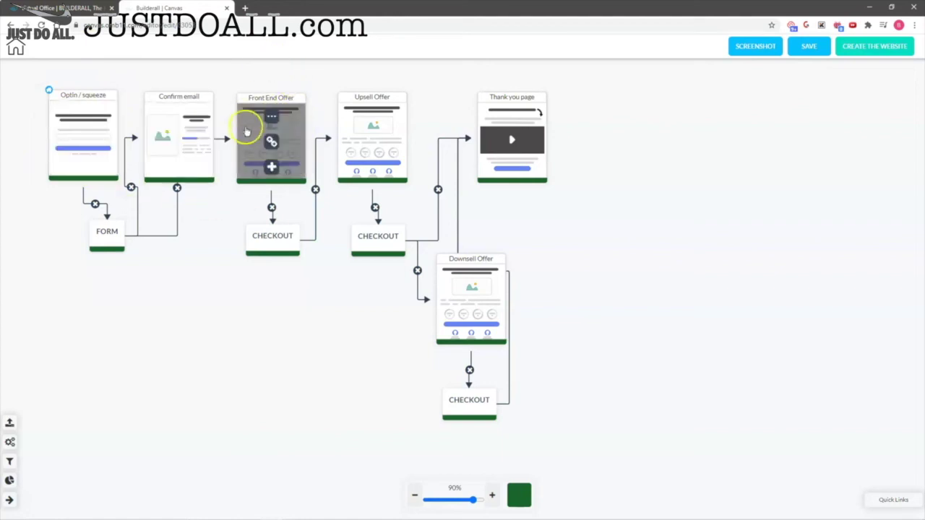
mouse_move(365, 175)
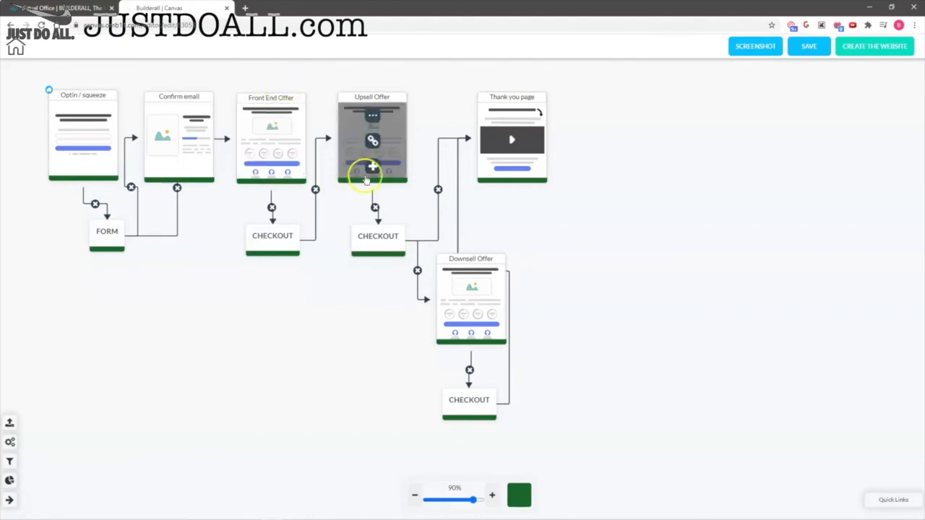
mouse_move(502, 299)
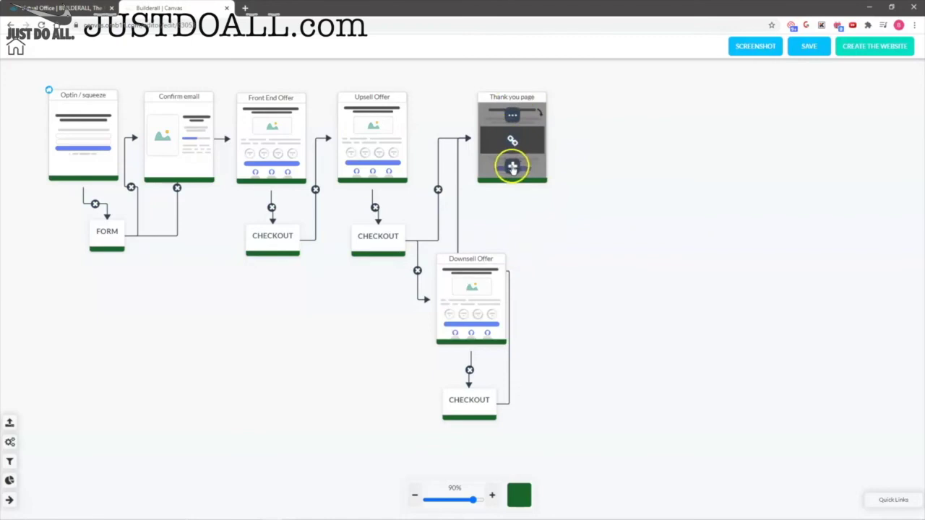
click(512, 168)
scroll(88, 217, down, 5)
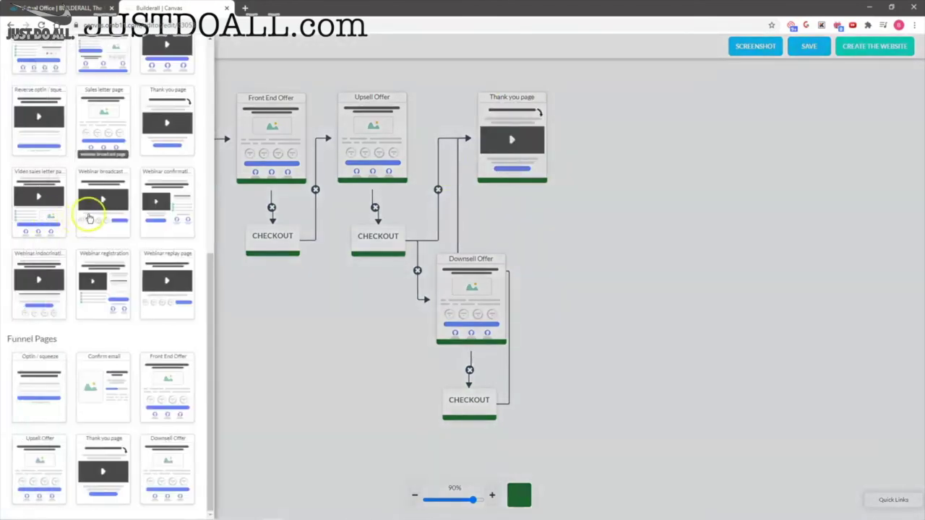
scroll(88, 217, up, 2)
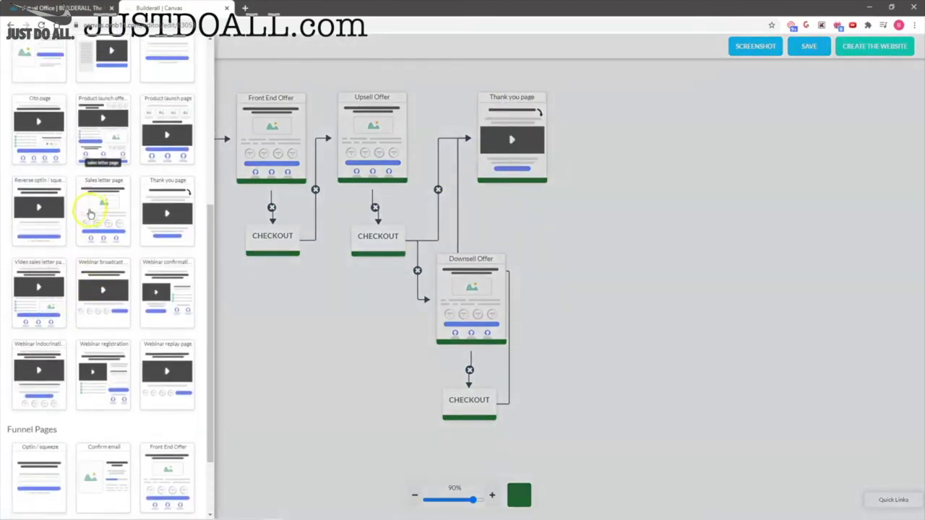
scroll(90, 213, down, 2)
scroll(90, 213, up, 6)
click(106, 236)
Add two more Membership pages linked from the Thank you page, placing the newest one below the second.
click(515, 168)
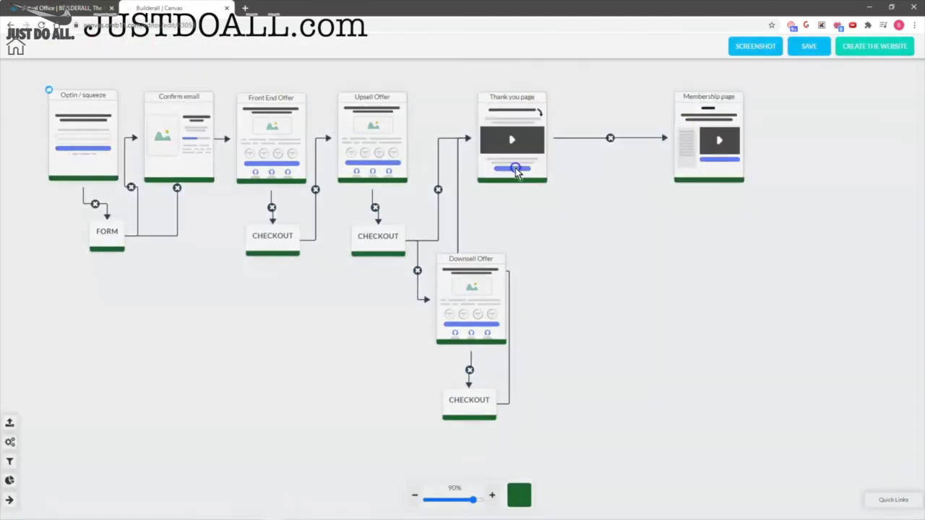
click(106, 236)
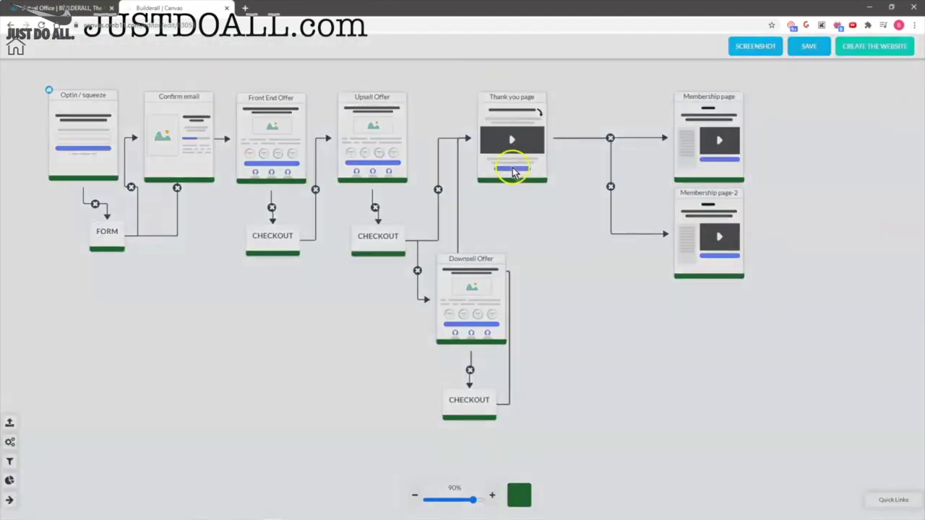
click(512, 171)
click(97, 233)
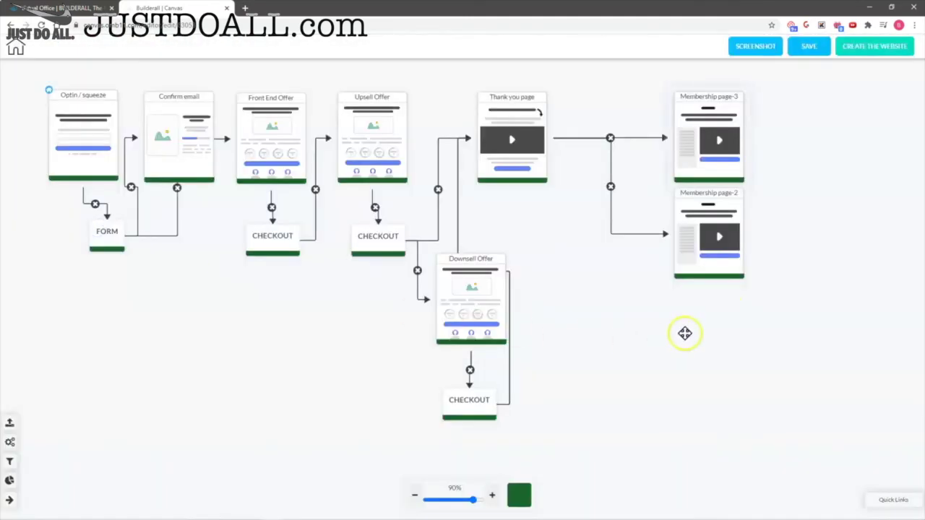
drag(727, 149, 731, 340)
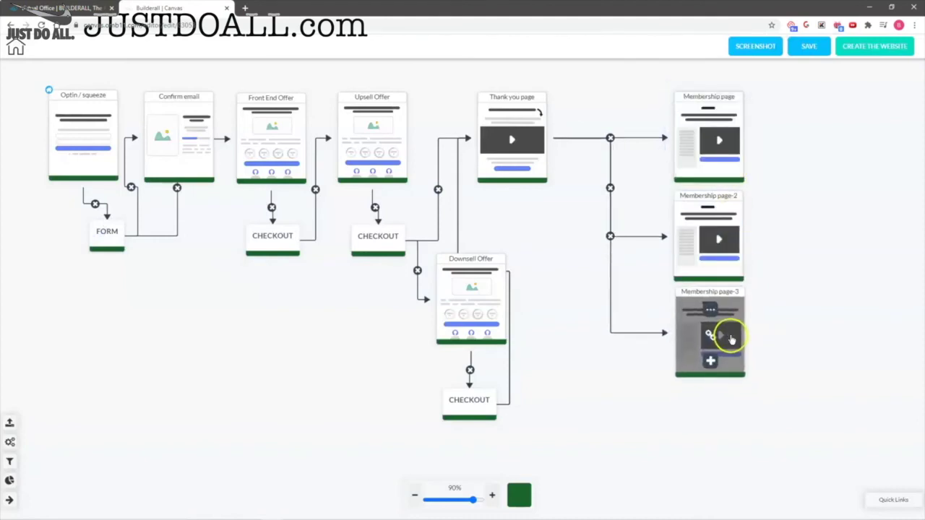
Add a fourth Membership page linked from the Thank you page and place it below Membership page-3.
click(511, 167)
click(62, 197)
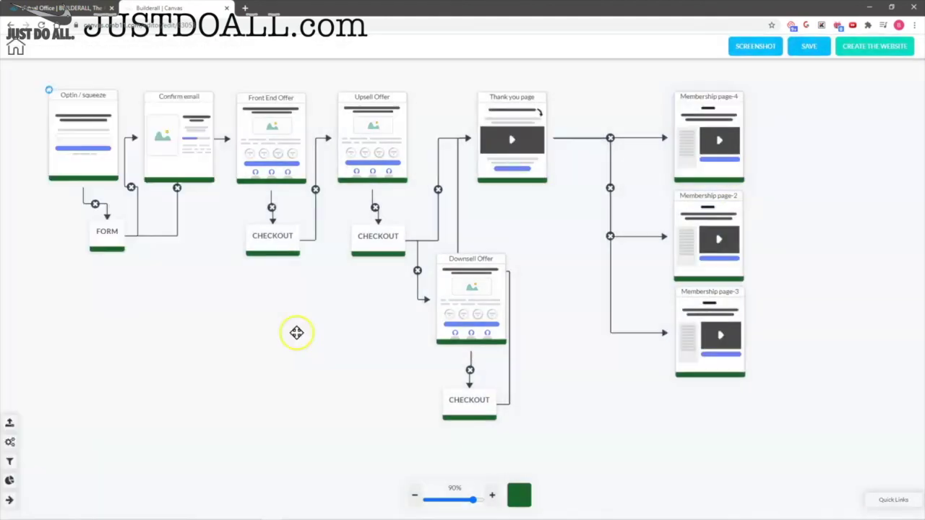
drag(709, 141, 712, 438)
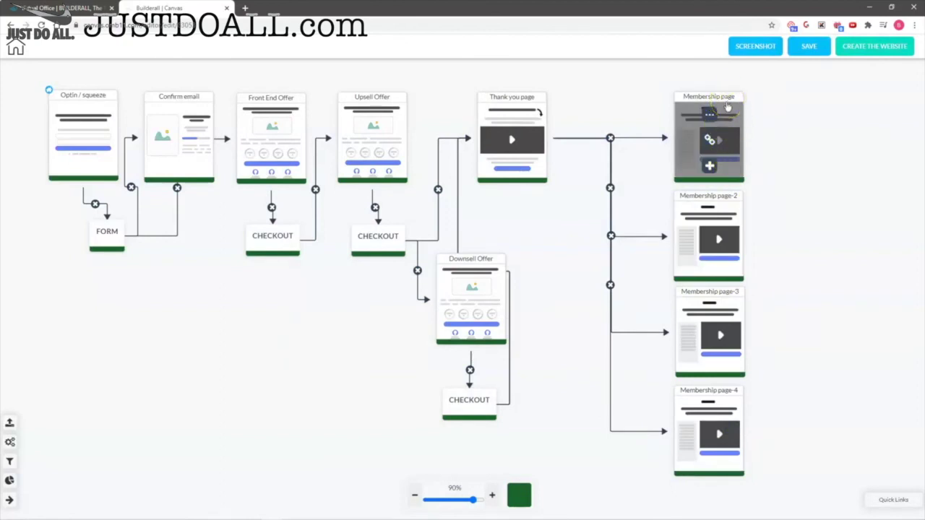
Rename the first Membership page to "Lead Magnet Membership Area".
click(727, 105)
click(752, 151)
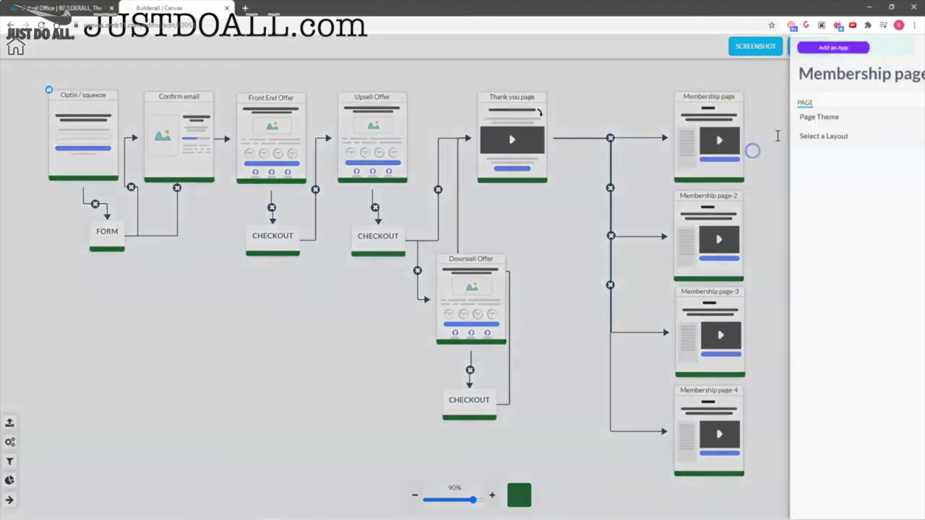
drag(872, 74, 740, 73)
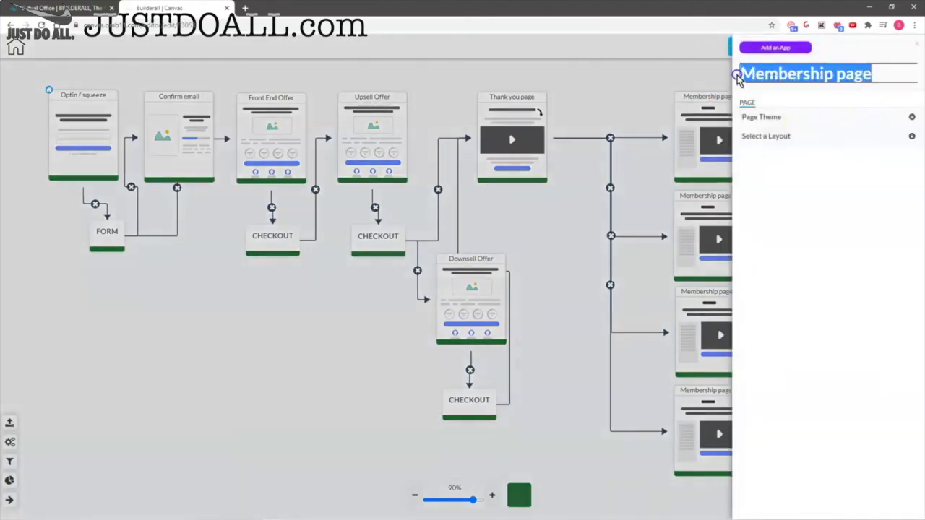
text(Lea)
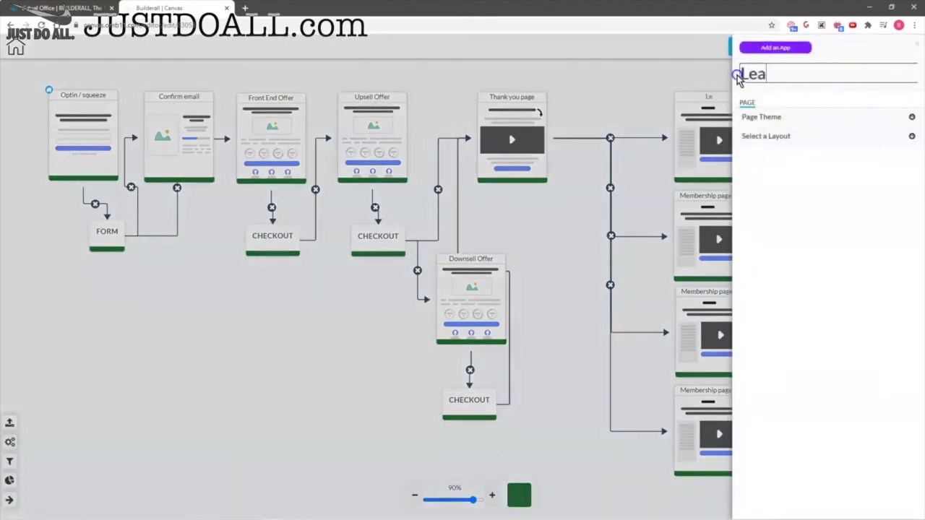
text(d Magnet Me)
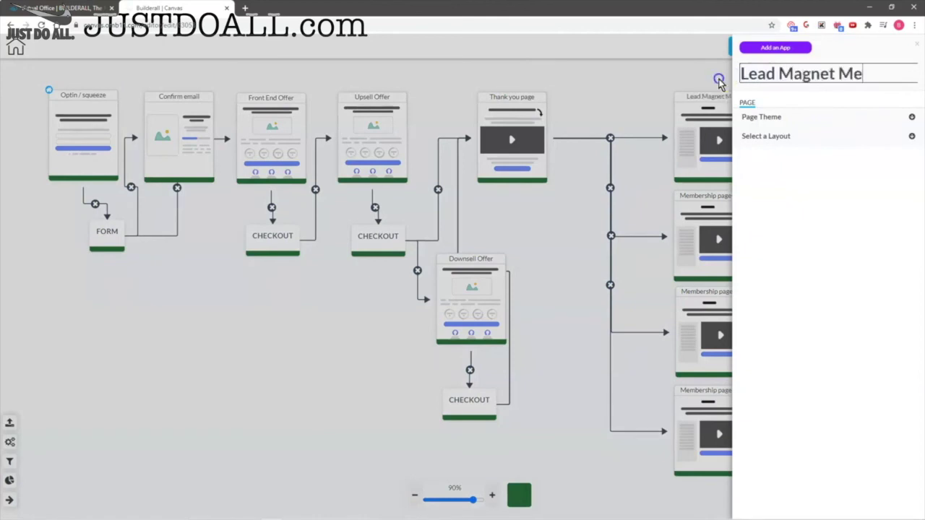
text(mbership Area)
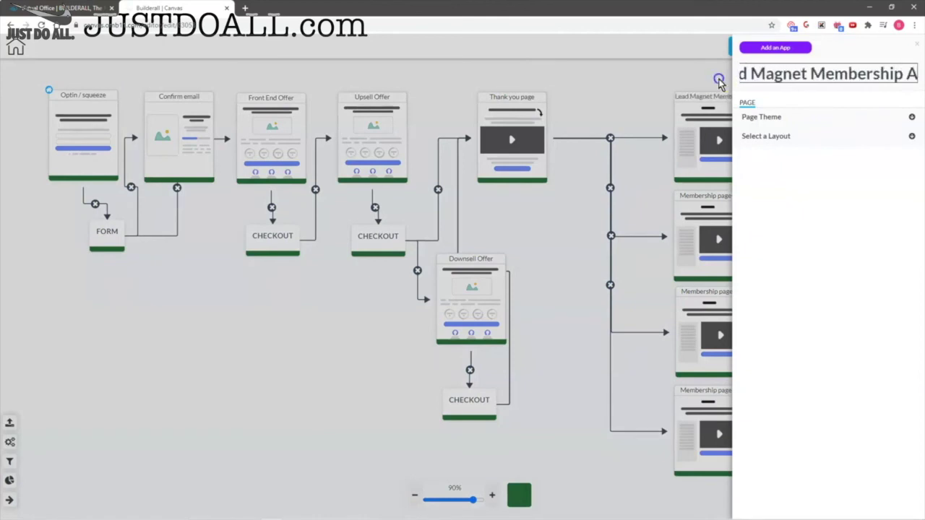
Rename Membership page-2 to "Front End Membership A" and close its page settings.
click(724, 244)
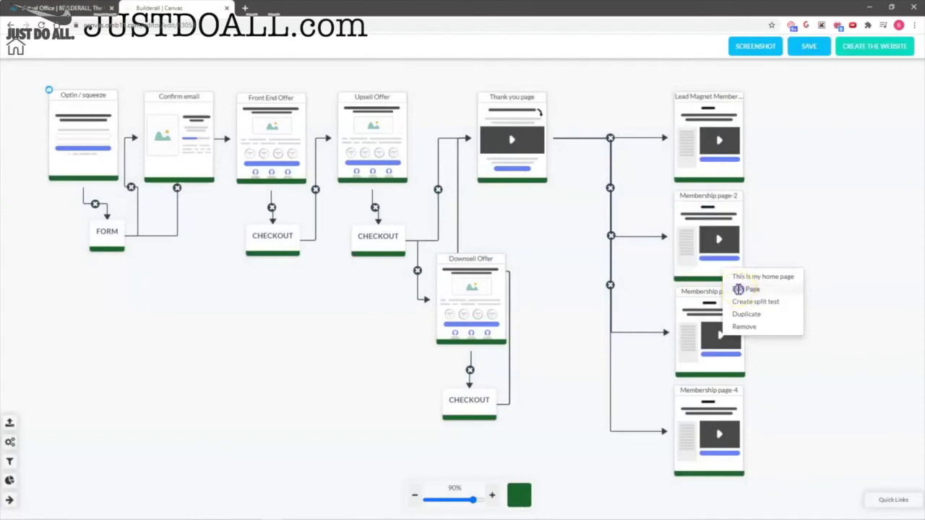
click(741, 289)
drag(900, 64, 748, 64)
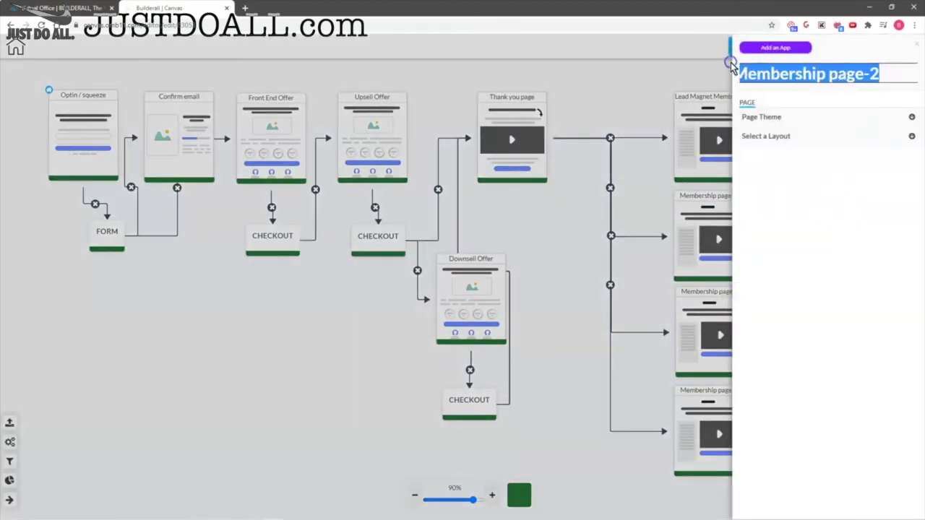
text(Front End)
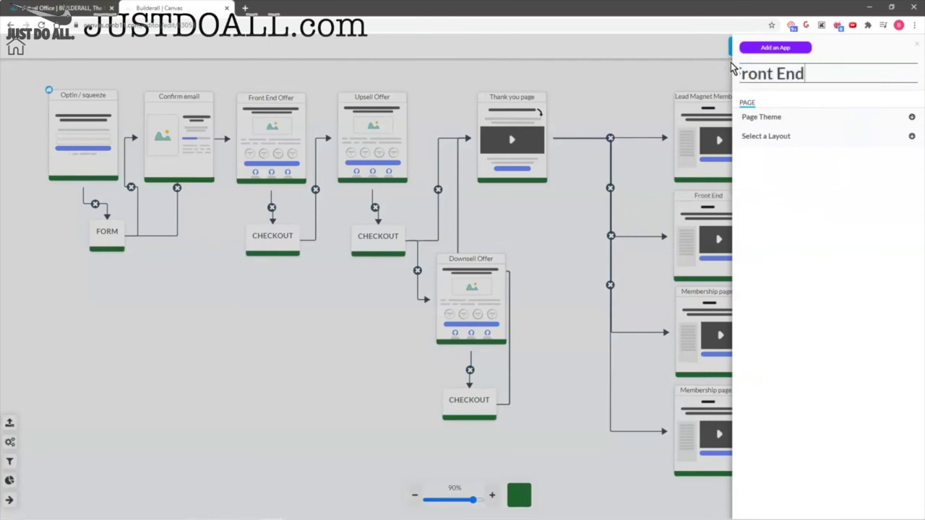
text( Membership A)
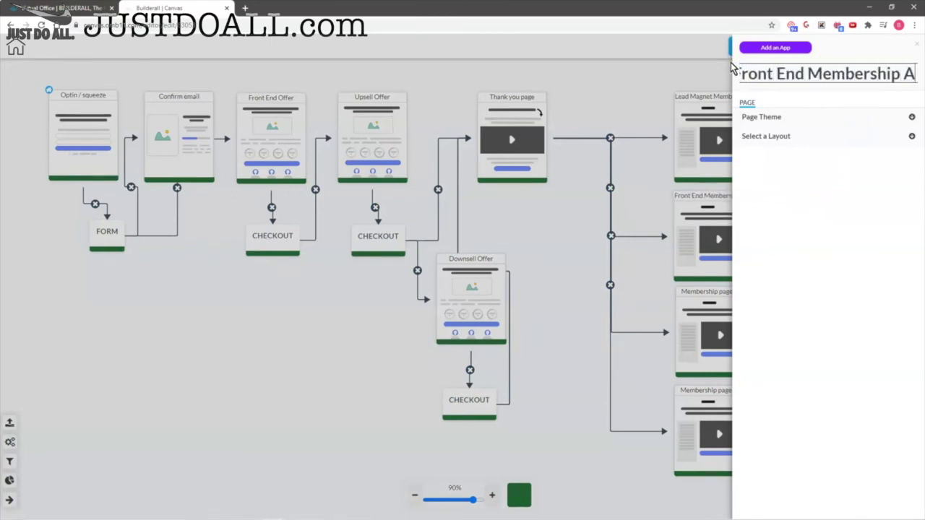
click(732, 69)
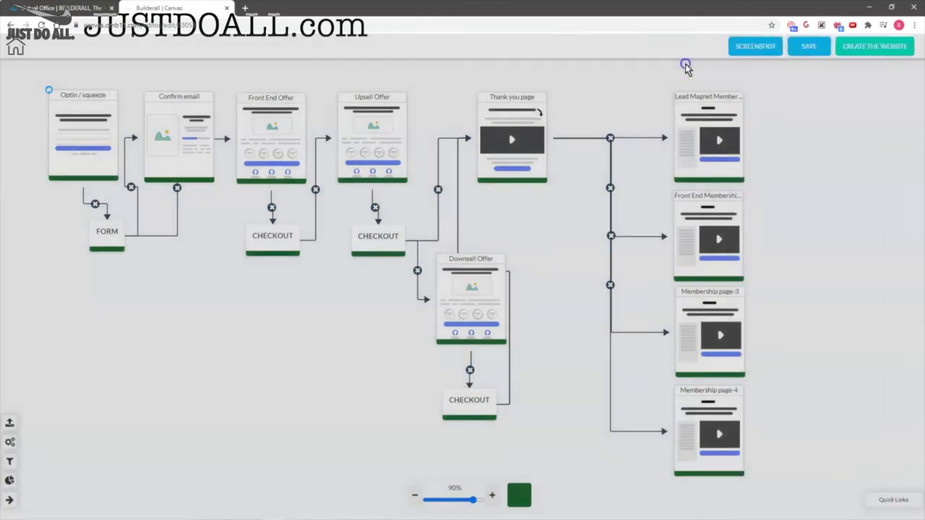
Rename Membership page-3 to "Upsell Membership Area" and close its page settings.
click(725, 318)
click(750, 364)
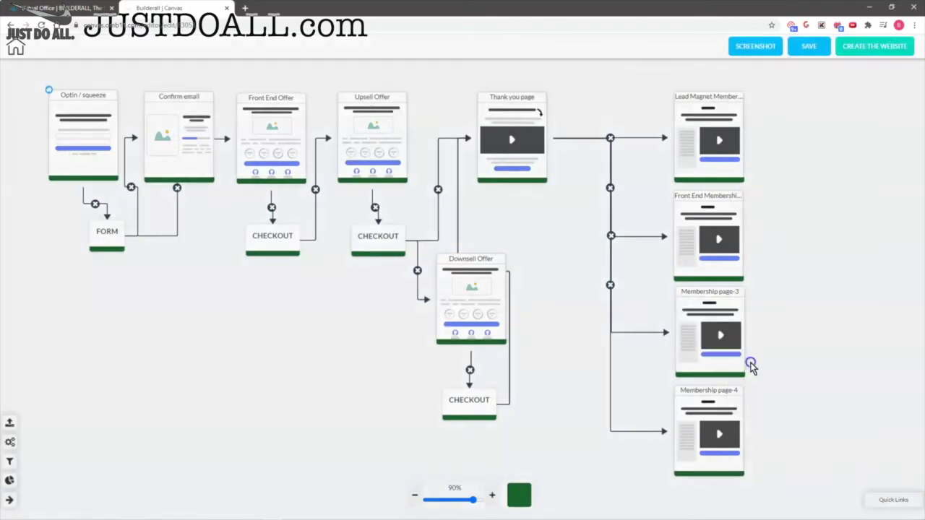
drag(890, 76, 725, 72)
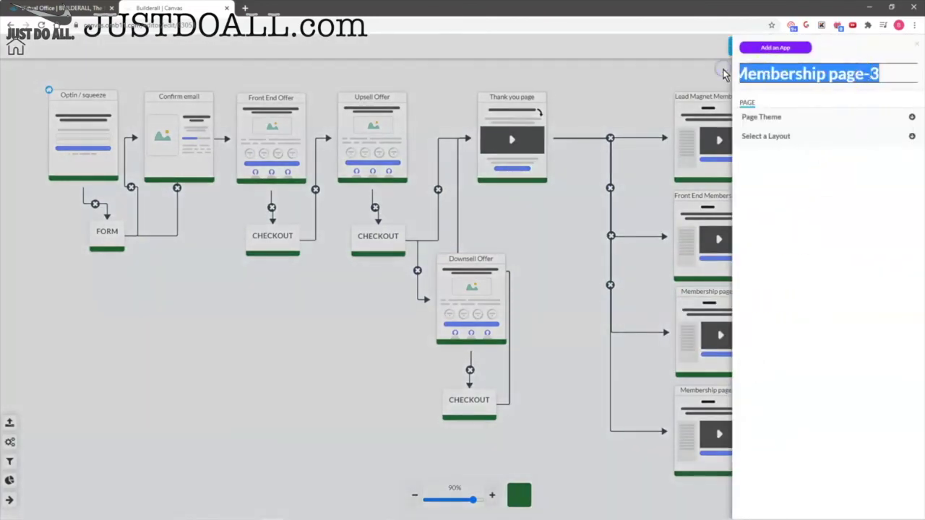
text(Upsell )
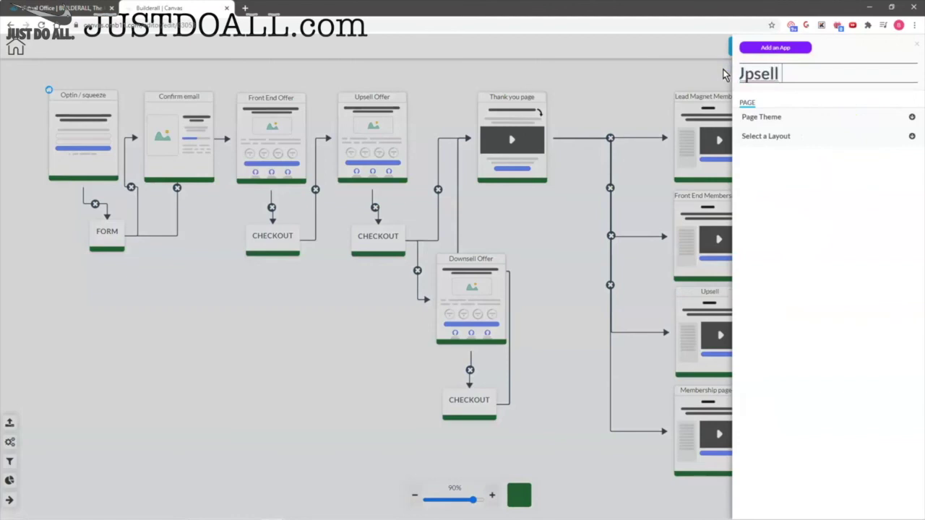
text(Membershi)
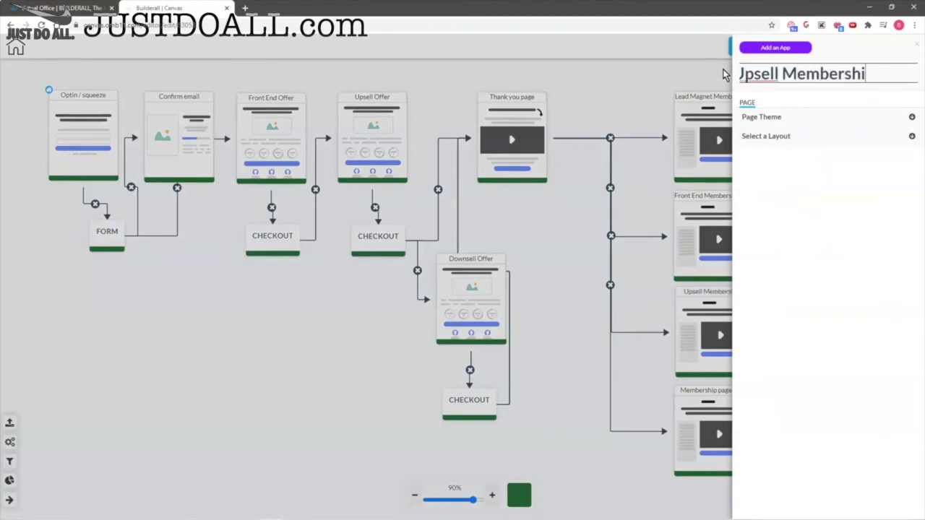
text(p Area)
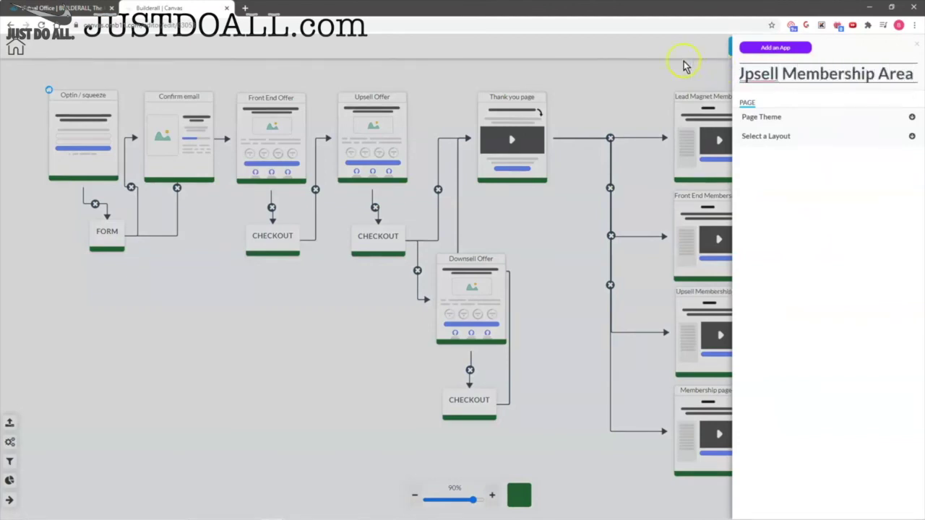
click(683, 65)
Rename Membership page-4 to "Downsell Membership Area" and close its page settings.
mouse_move(732, 407)
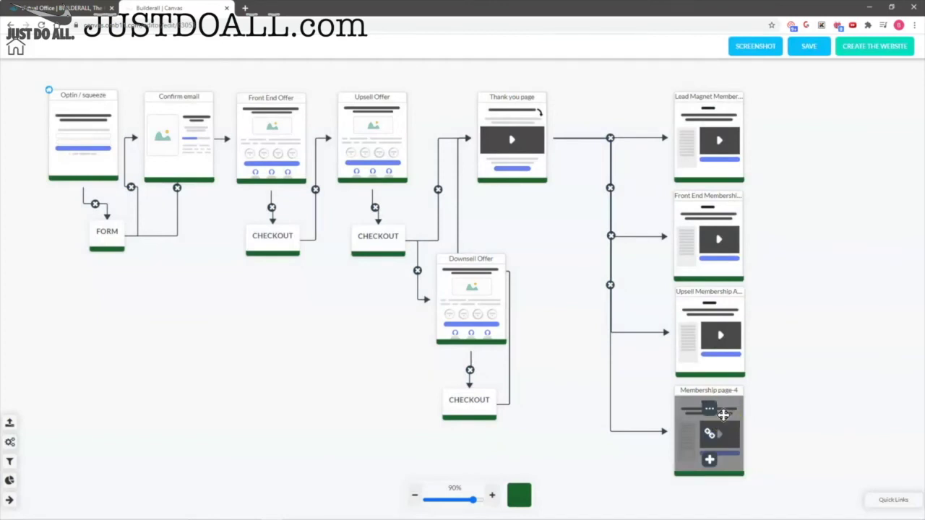
click(721, 415)
click(740, 463)
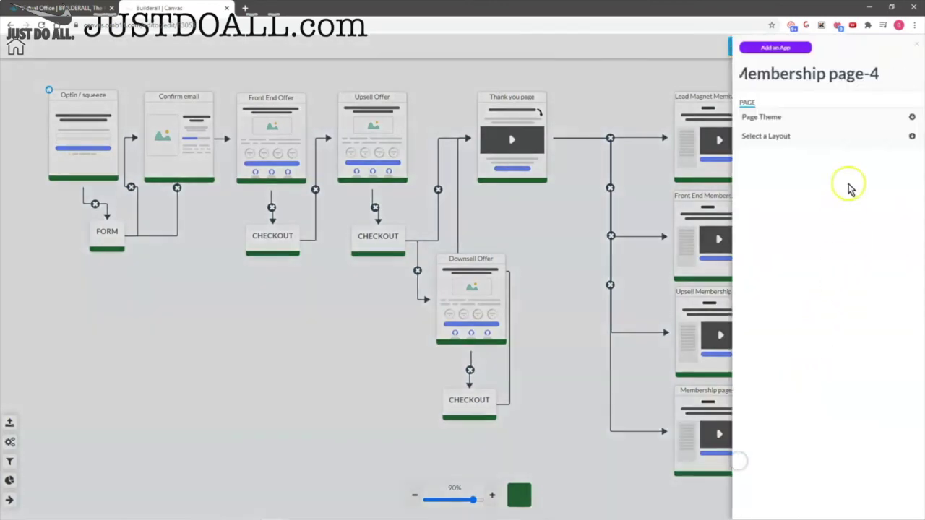
drag(888, 68, 722, 78)
text(DOwnse)
key(BackSpace)
key(BackSpace)
key(BackSpace)
key(BackSpace)
key(BackSpace)
text(ownsell Membership Area)
click(661, 88)
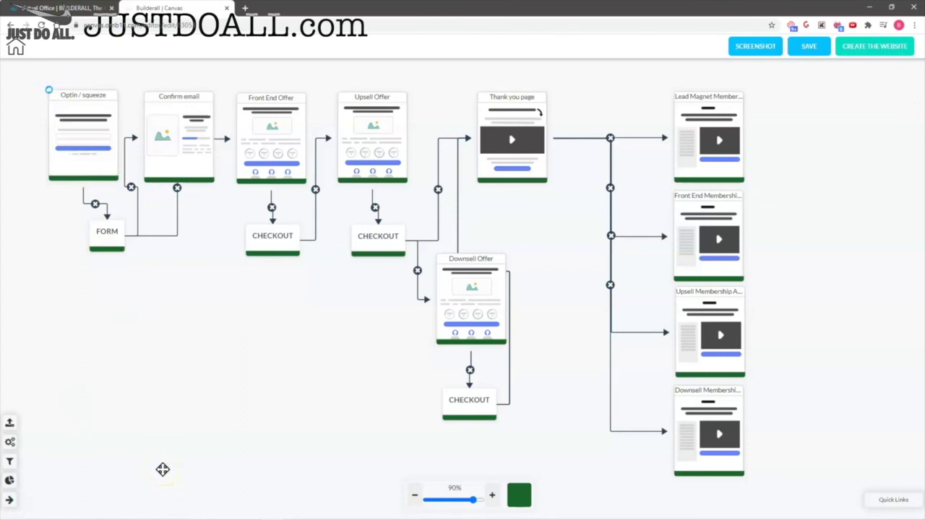
Examine the funnel flow from the opt-in page through the front end, upsell and downsell offers to the Thank you page and membership areas.
scroll(162, 470, up, 1)
mouse_move(84, 129)
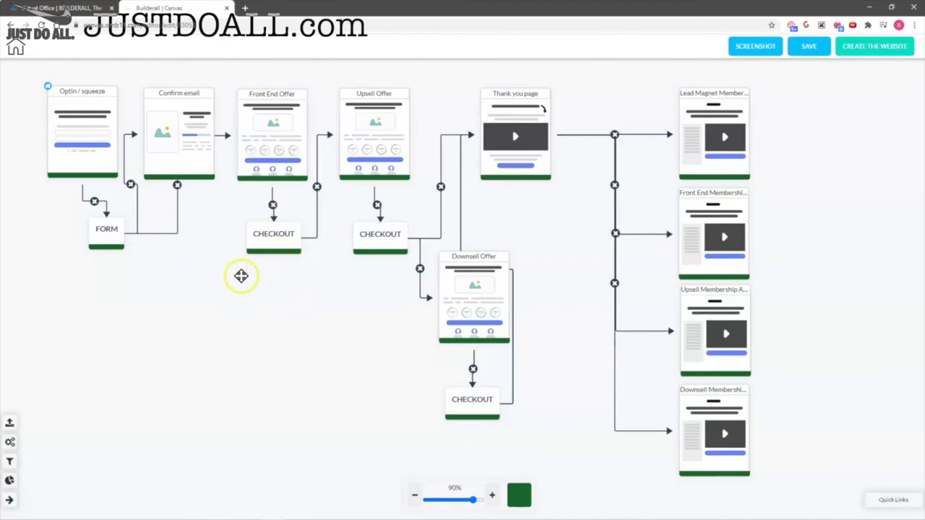
mouse_move(391, 160)
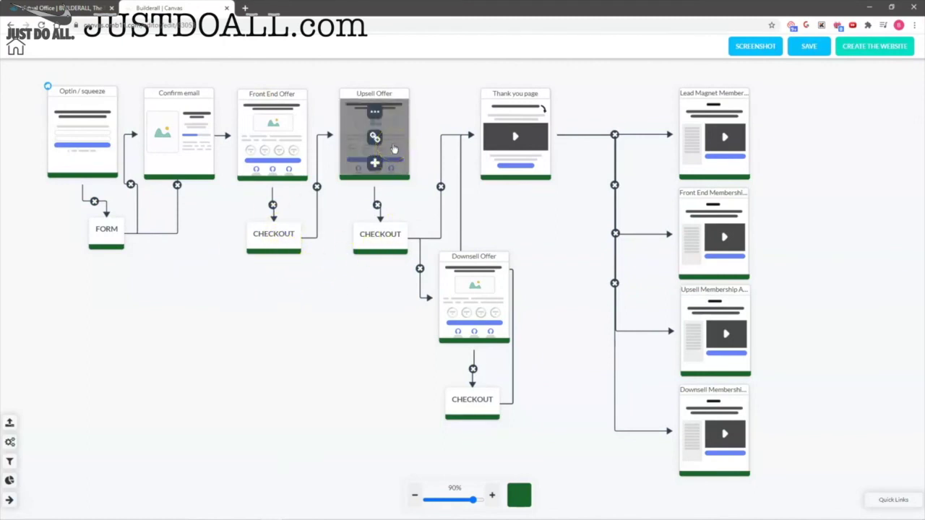
mouse_move(506, 329)
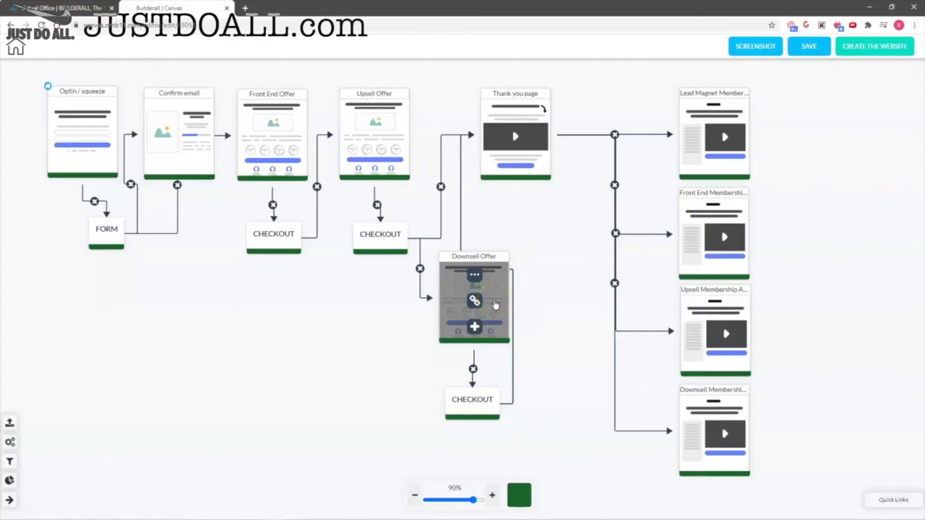
click(555, 310)
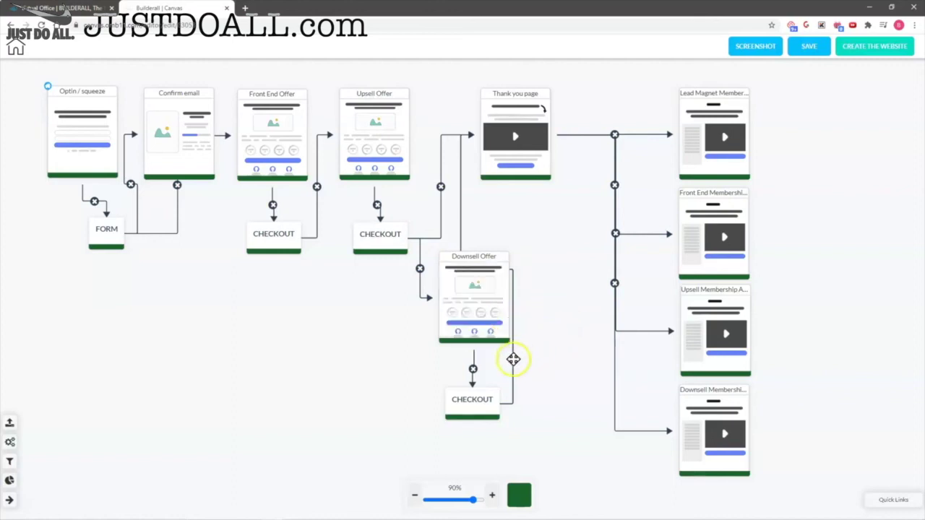
mouse_move(525, 138)
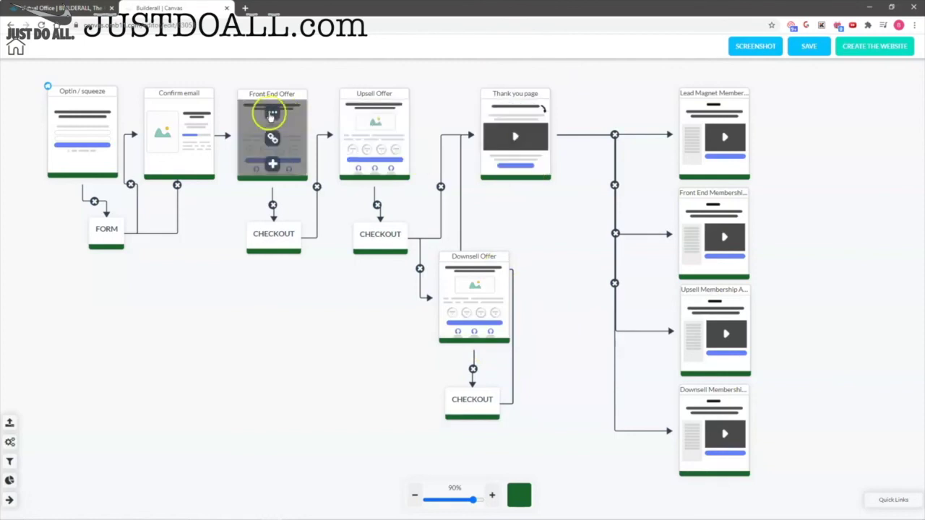
click(532, 167)
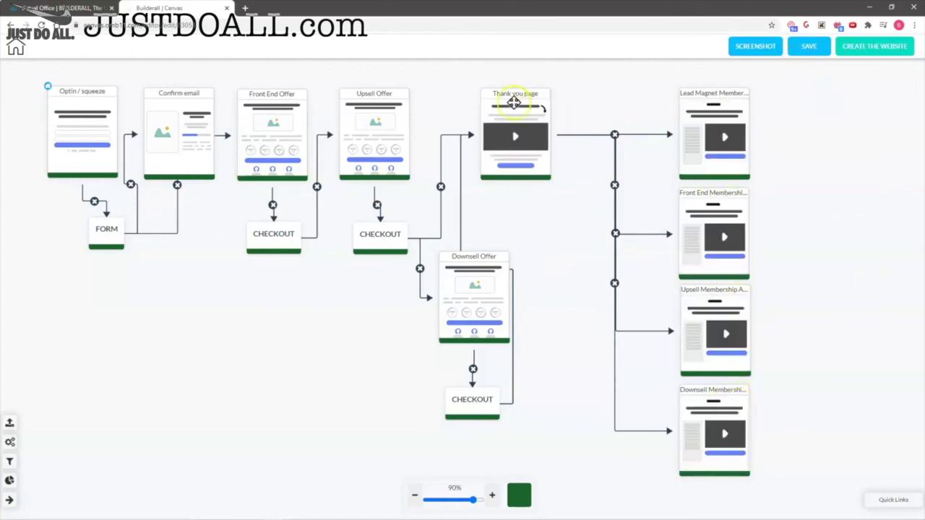
mouse_move(532, 161)
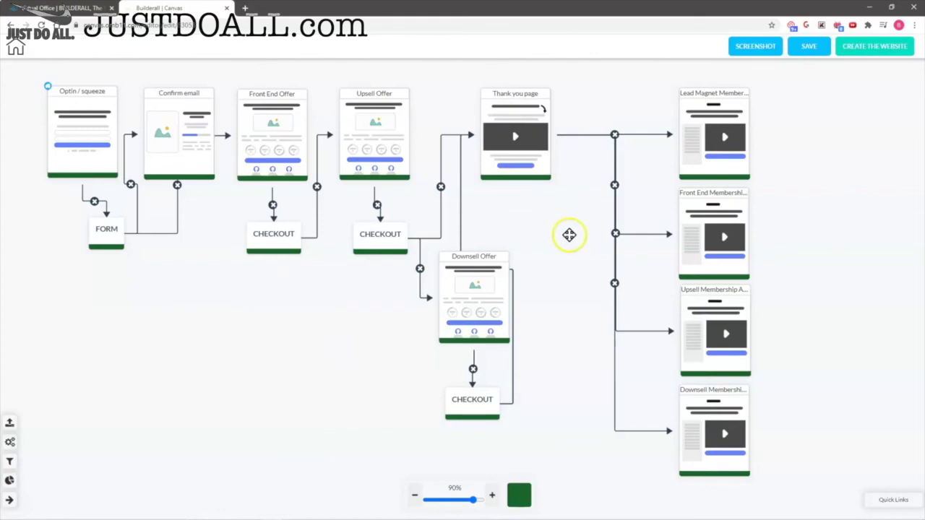
mouse_move(551, 144)
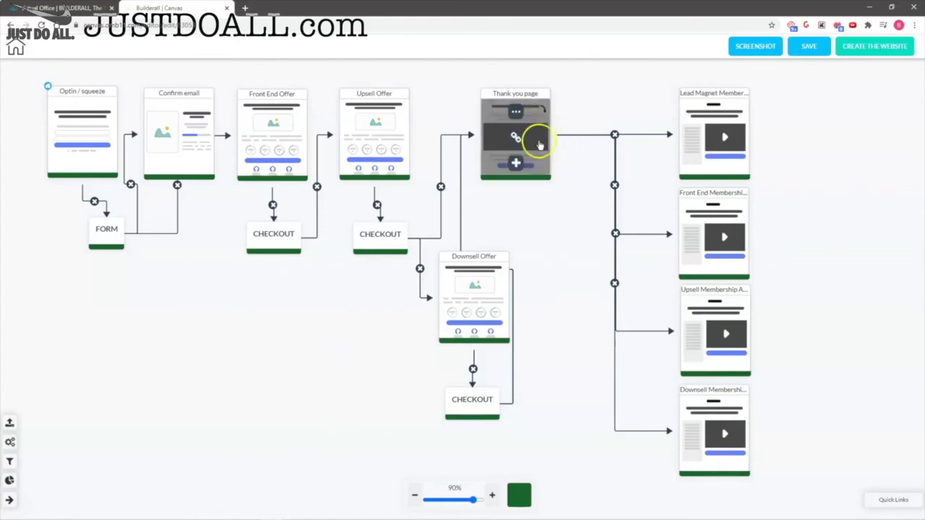
mouse_move(496, 285)
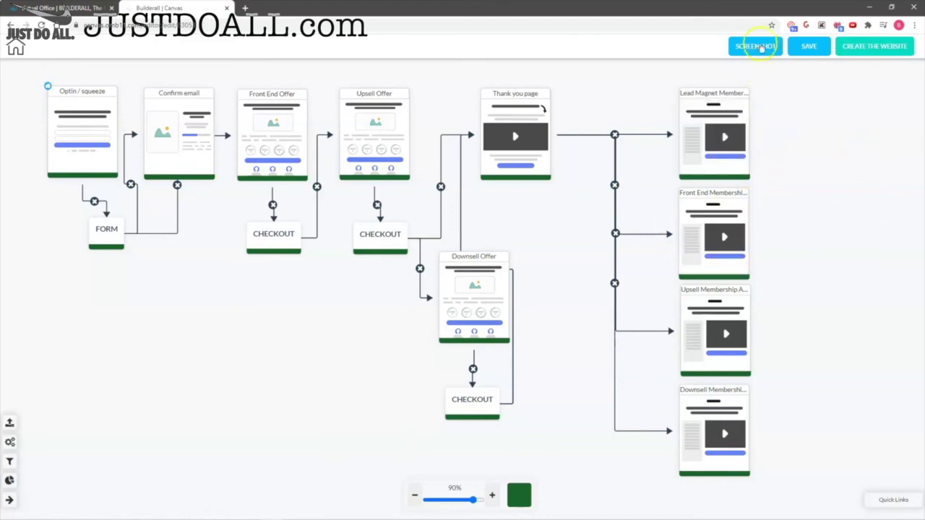
Export a screenshot of the funnel and save it to the Desktop as a PNG image named "Blueprint Funnel".
click(758, 47)
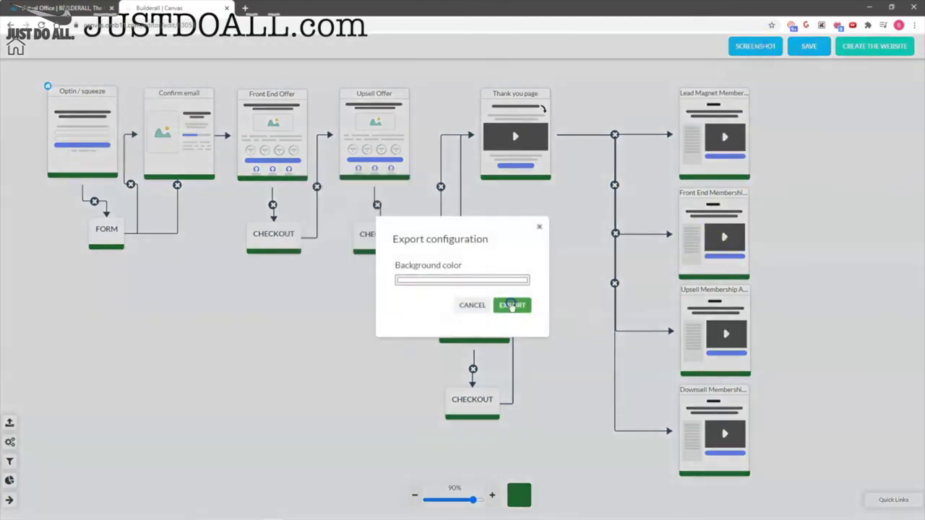
click(511, 306)
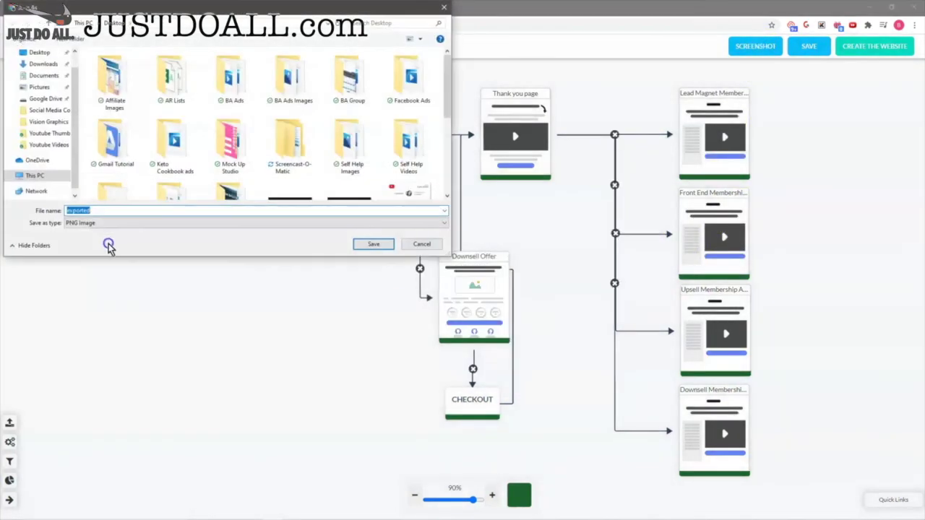
text(Blu)
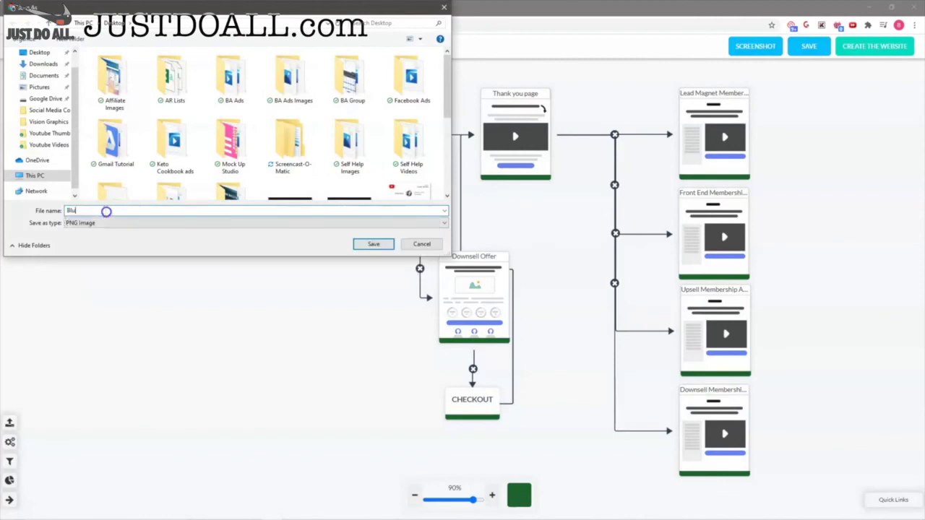
text(eprint Funnel)
click(373, 243)
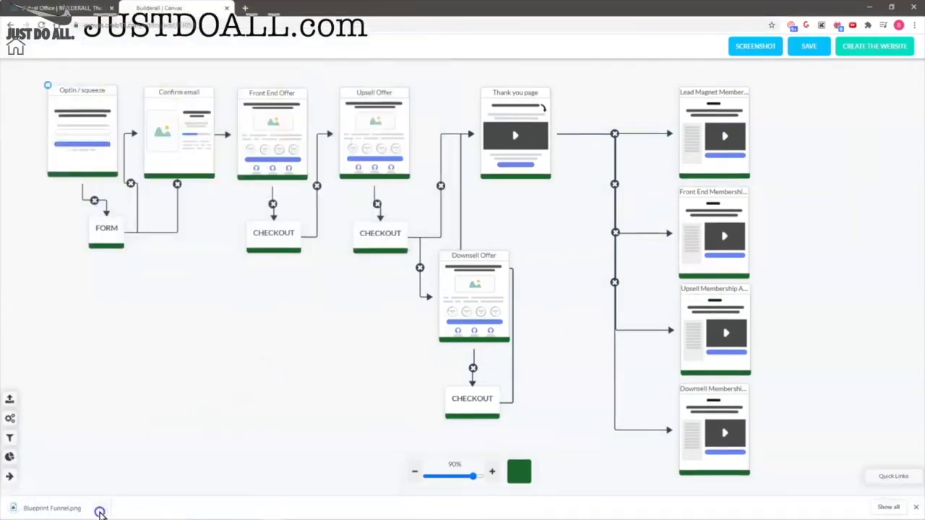
View the exported Blueprint Funnel.png in Photos, minimize it, and bring up the reference funnel image with purple page bars.
click(100, 508)
click(118, 448)
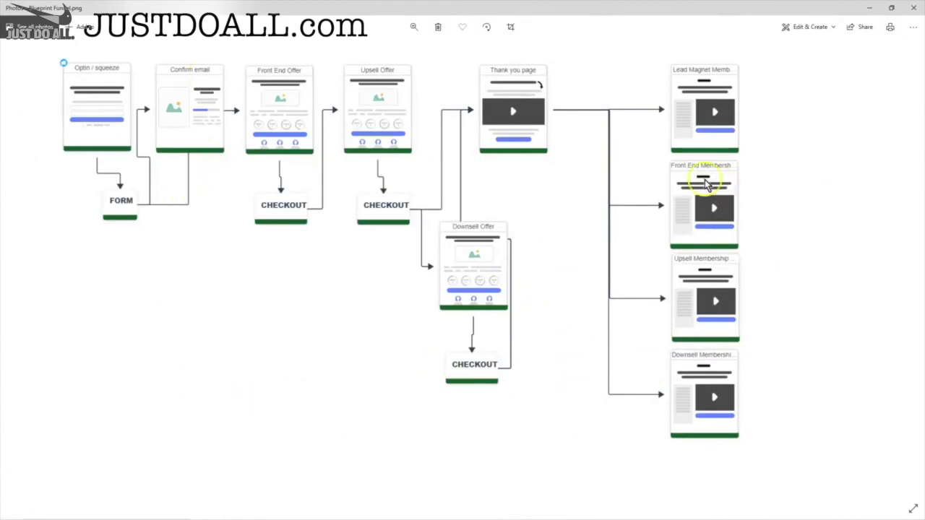
click(867, 7)
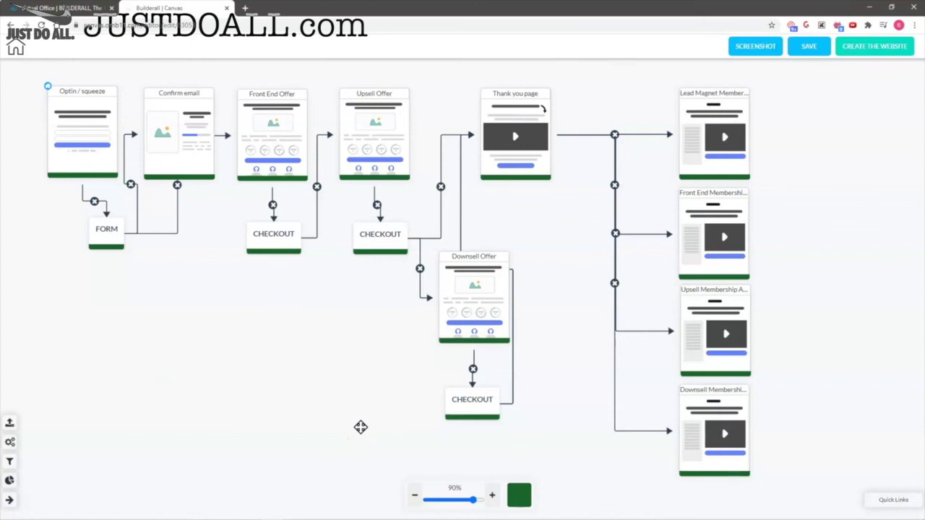
click(183, 509)
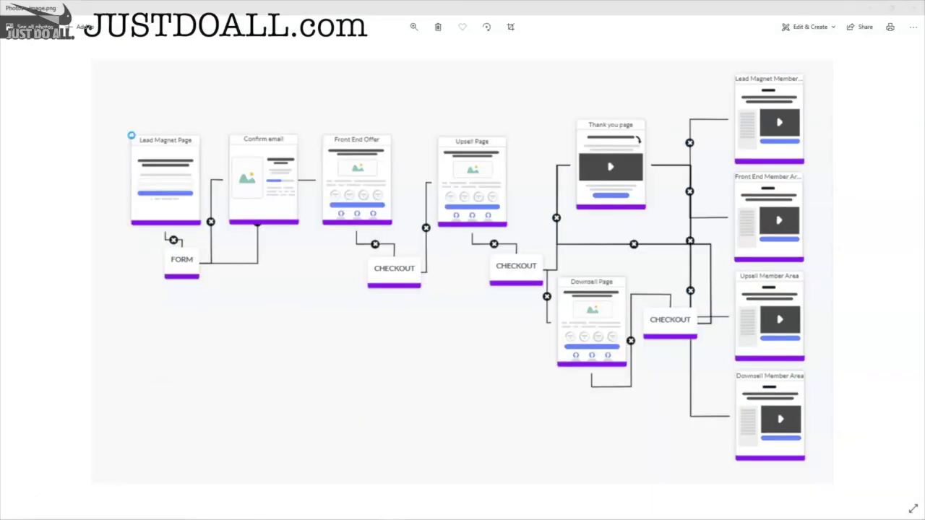